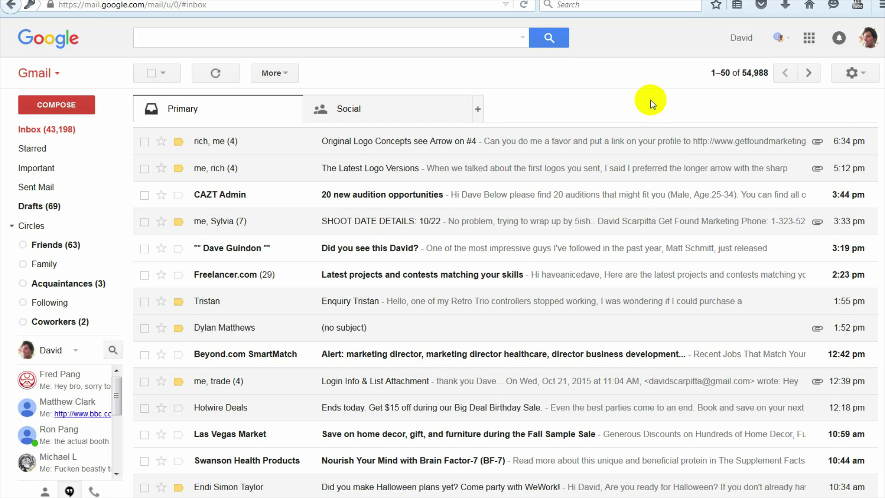
Step: Open Gmail's full settings from the gear menu and go to the Accounts and Import tab
{"action": "left_click", "coordinate": [852, 75]}
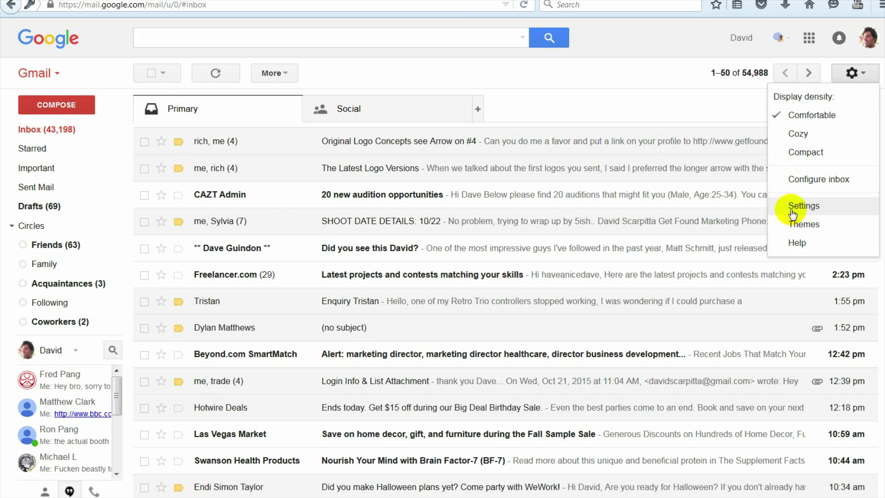
{"action": "left_click", "coordinate": [853, 75]}
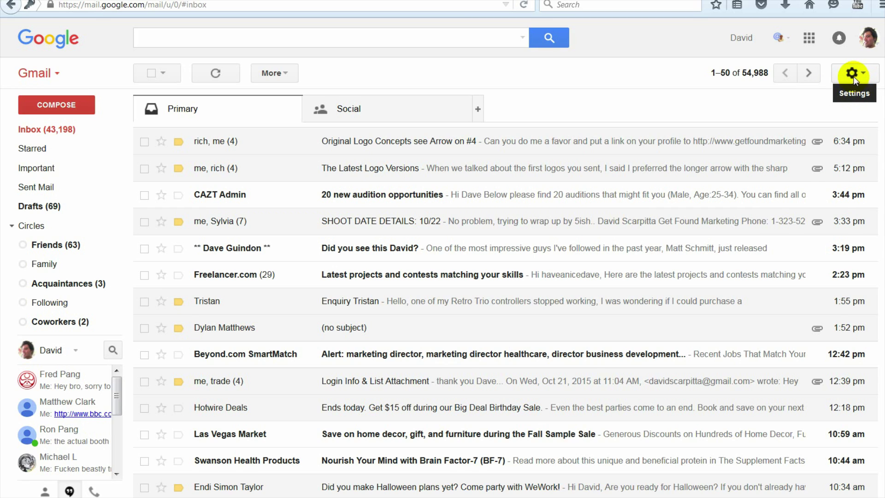
{"action": "left_click", "coordinate": [854, 77]}
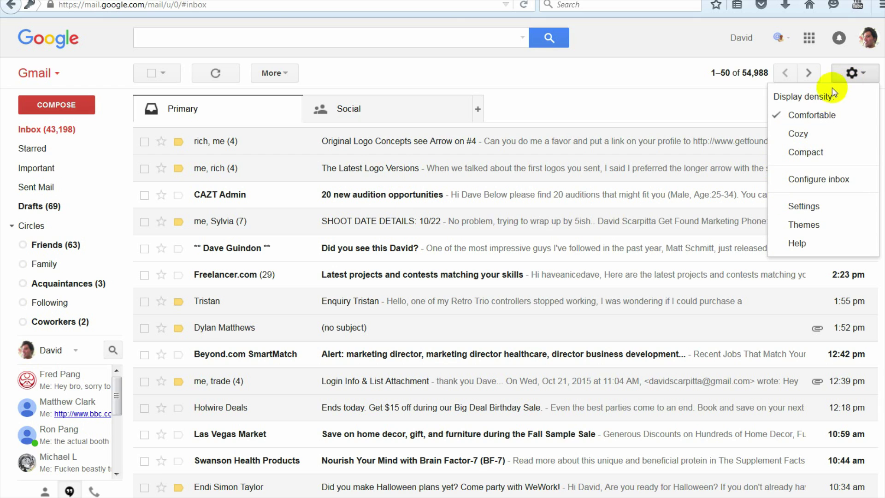
{"action": "left_click", "coordinate": [791, 206]}
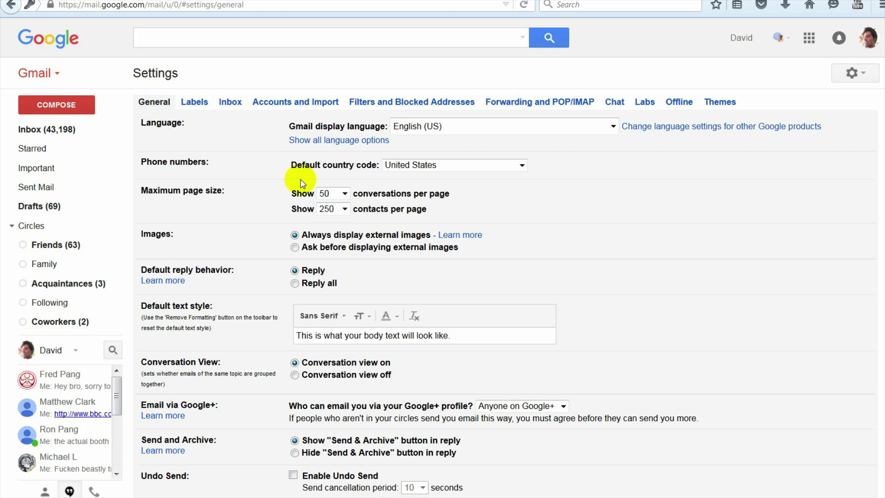
{"action": "scroll", "coordinate": [336, 267], "scroll_direction": "down", "scroll_amount": 3}
{"action": "scroll", "coordinate": [277, 288], "scroll_direction": "down", "scroll_amount": 1}
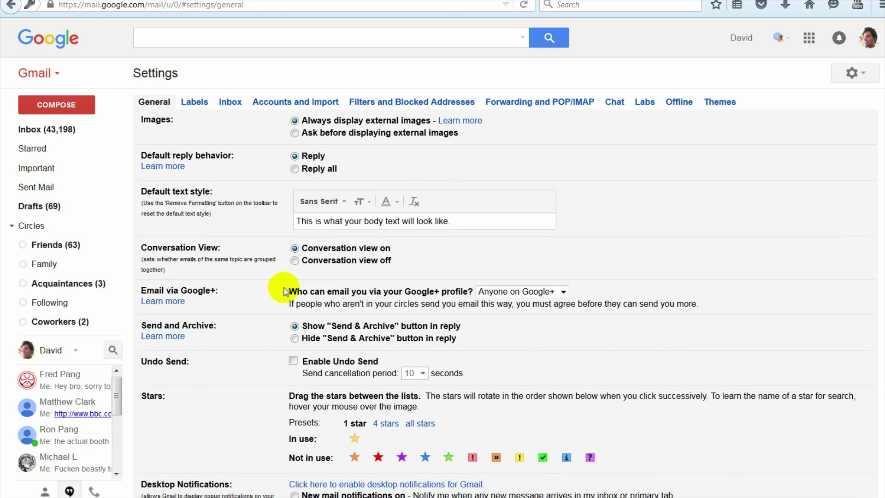
{"action": "scroll", "coordinate": [281, 258], "scroll_direction": "up", "scroll_amount": 5}
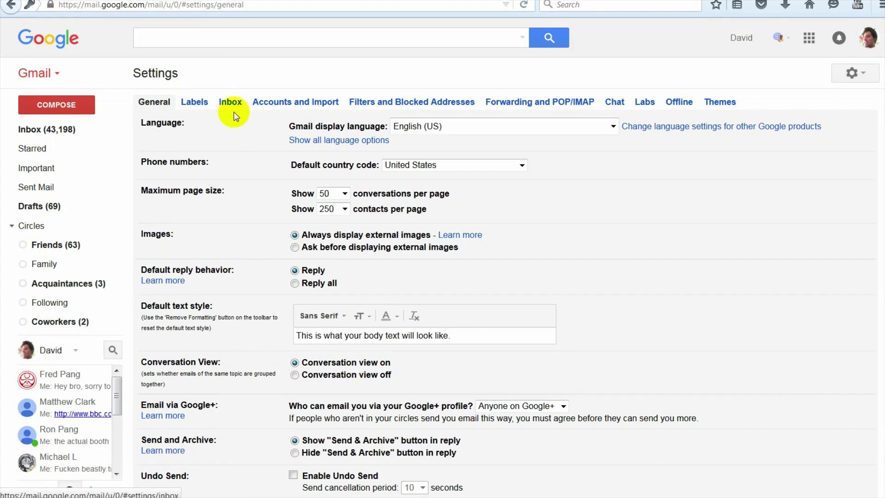
{"action": "left_click", "coordinate": [284, 103]}
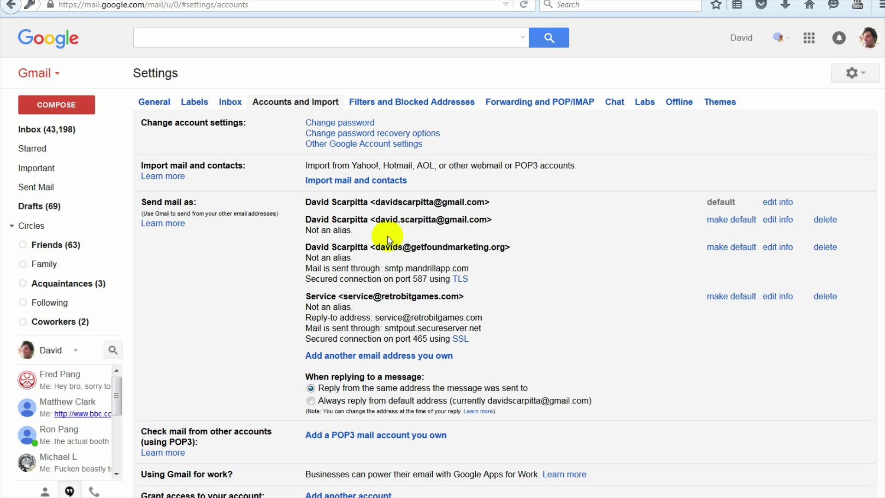
{"action": "left_click_drag", "start_coordinate": [375, 248], "coordinate": [498, 245]}
{"action": "left_click", "coordinate": [505, 232]}
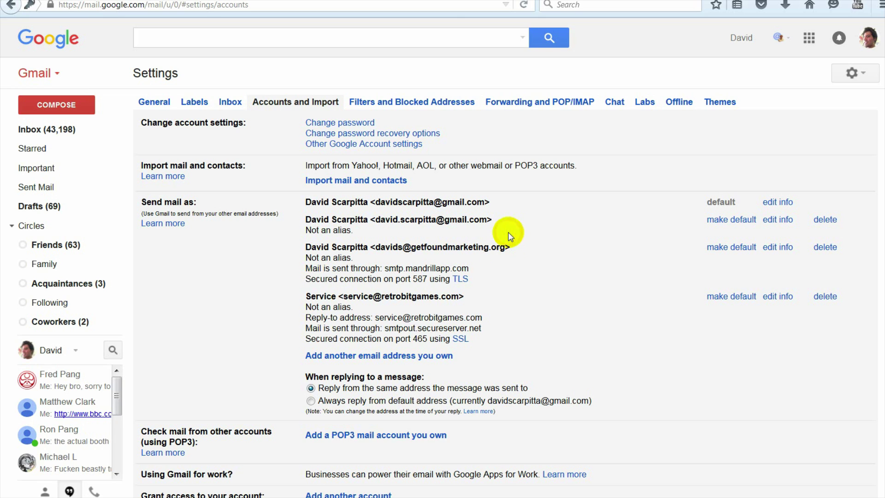
{"action": "left_click_drag", "start_coordinate": [456, 296], "coordinate": [343, 297]}
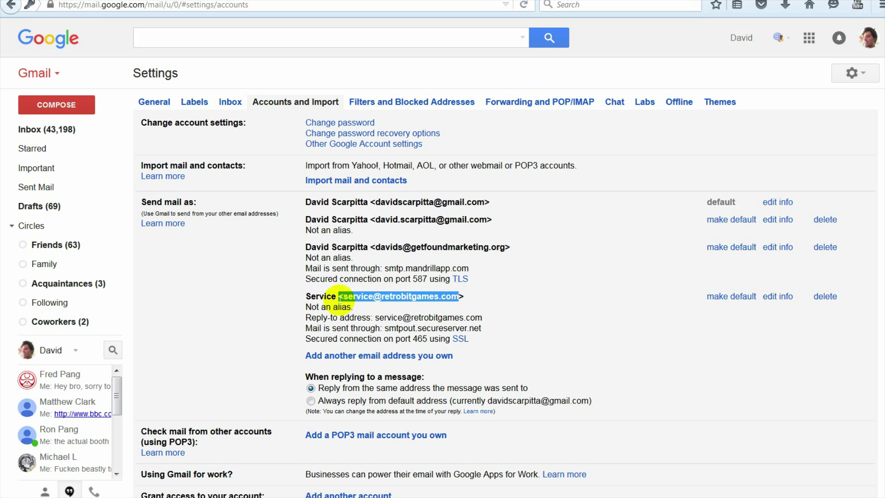
{"action": "left_click", "coordinate": [507, 285]}
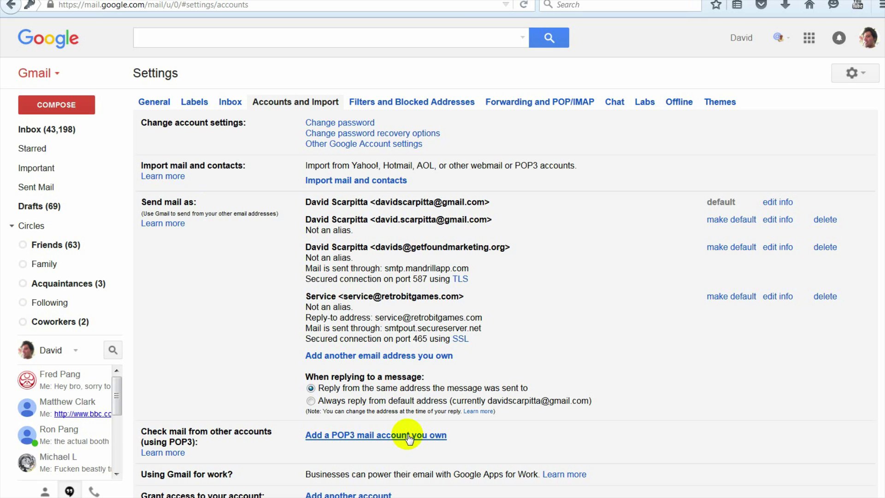
Step: Start adding a POP3 mail account you own, enter its e-mail address, and go to the server settings
{"action": "left_click", "coordinate": [386, 440]}
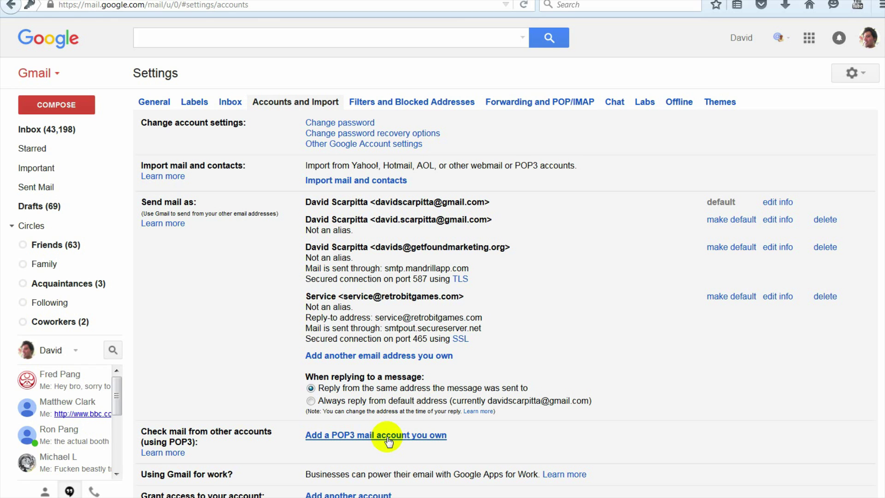
{"action": "left_click", "coordinate": [387, 440]}
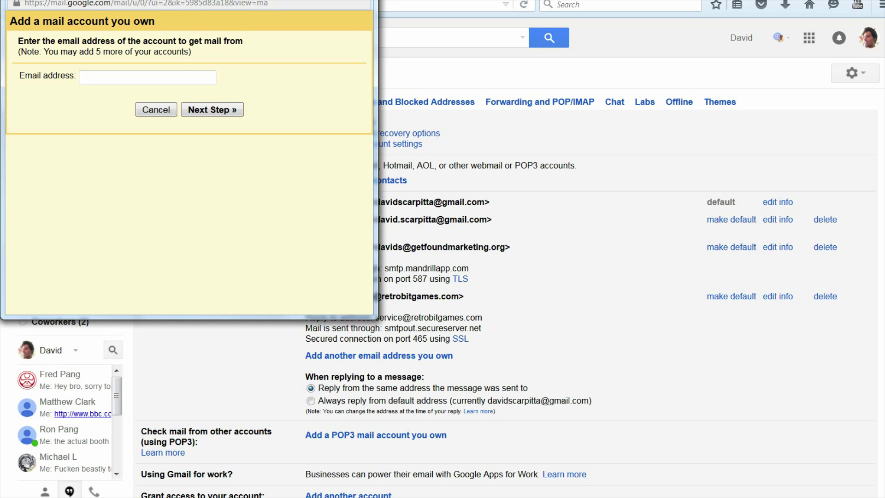
{"action": "left_click_drag", "start_coordinate": [262, 1], "coordinate": [283, 41]}
{"action": "left_click", "coordinate": [142, 140]}
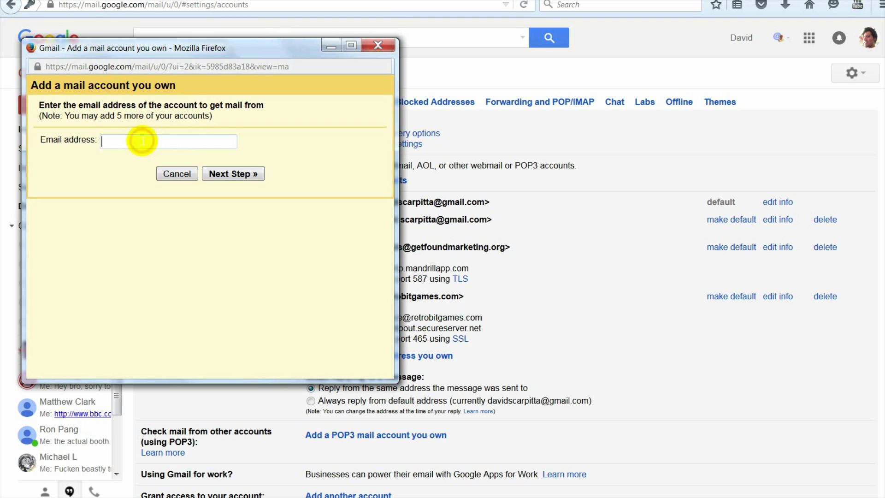
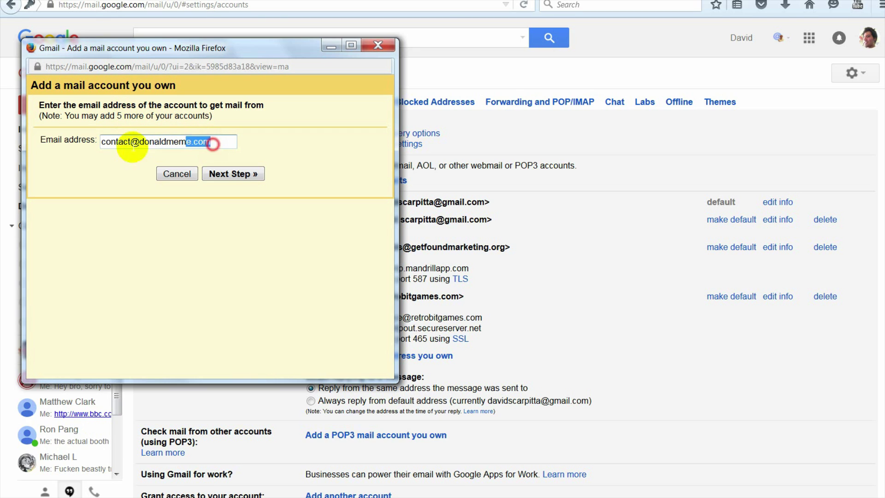
{"action": "left_click", "coordinate": [125, 178]}
{"action": "triple_click", "coordinate": [148, 143]}
{"action": "left_click", "coordinate": [155, 145]}
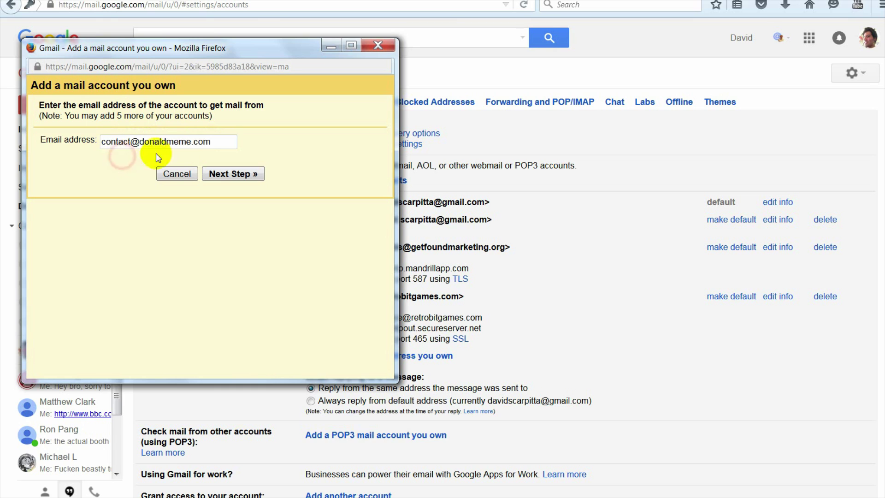
{"action": "left_click", "coordinate": [244, 175]}
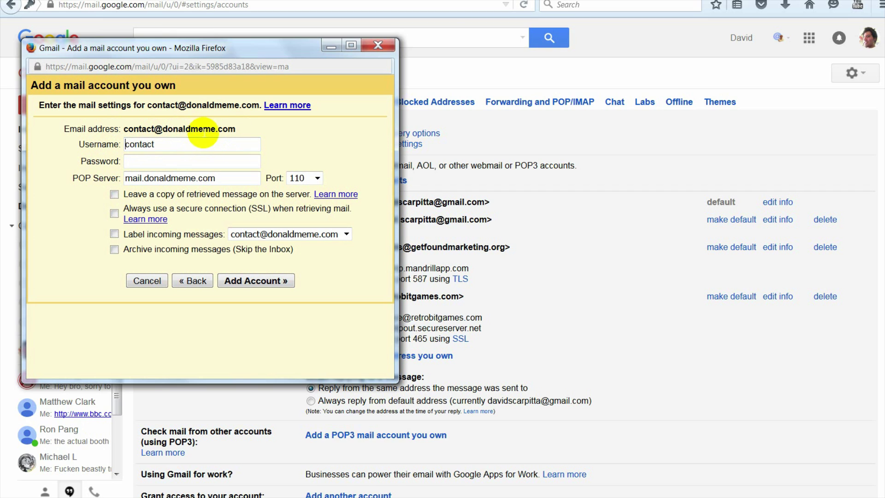
Step: Paste the e-mail address into Username, trim off the domain part, and enter the account password
{"action": "left_click", "coordinate": [247, 173]}
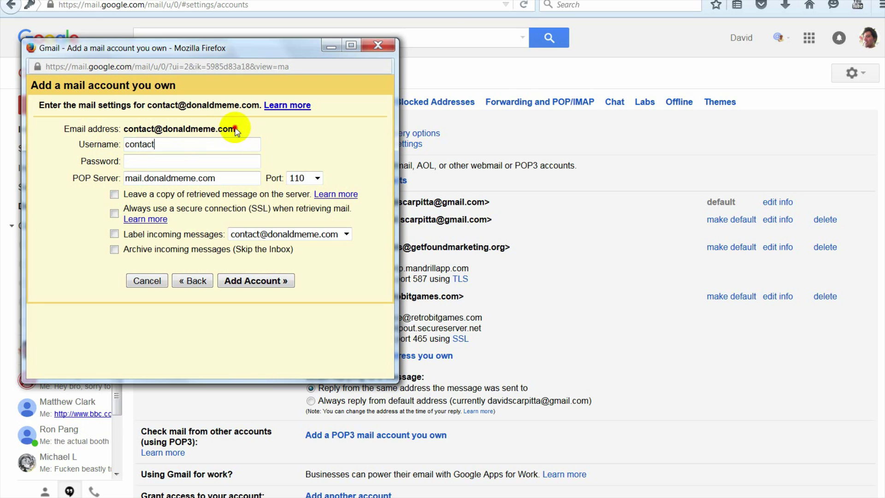
{"action": "left_click_drag", "start_coordinate": [236, 132], "coordinate": [124, 131]}
{"action": "key", "text": "ctrl+c"}
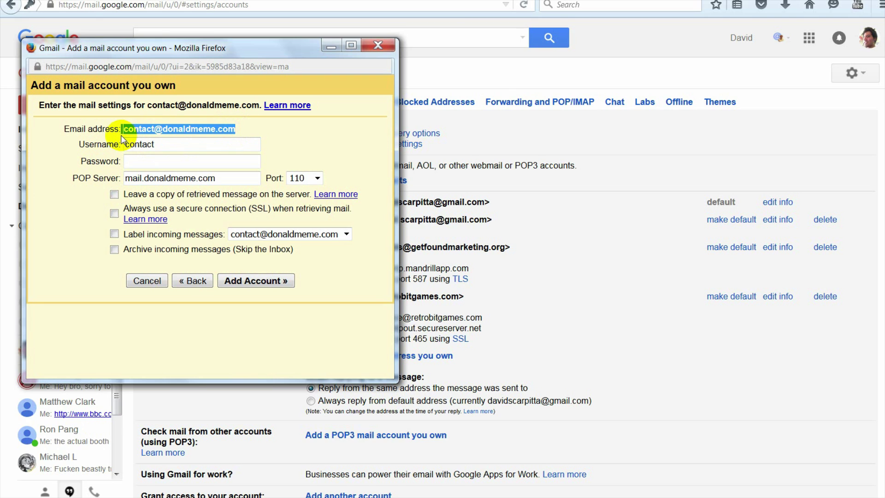
{"action": "left_click_drag", "start_coordinate": [221, 144], "coordinate": [248, 149]}
{"action": "key", "text": "ctrl+v"}
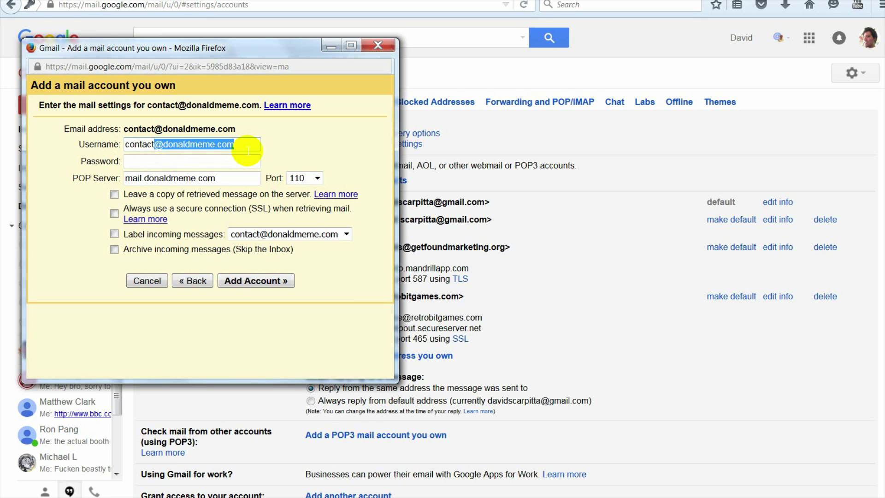
{"action": "key", "text": "BackSpace"}
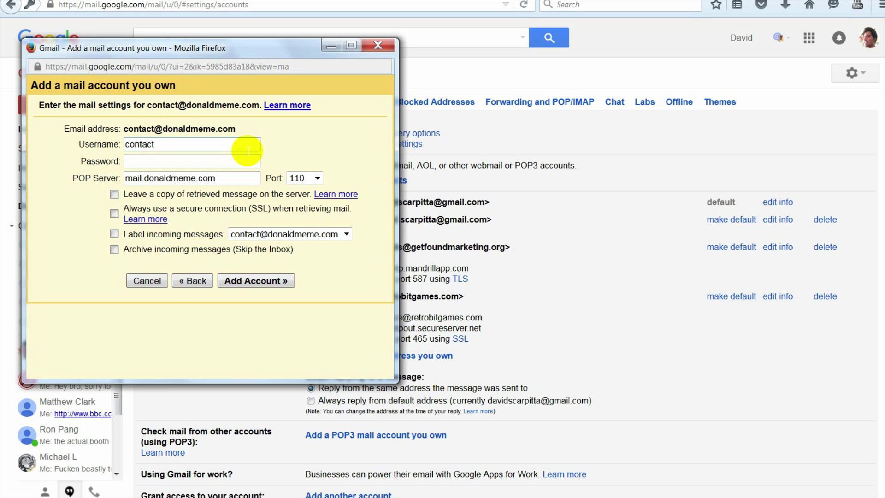
{"action": "left_click", "coordinate": [152, 161]}
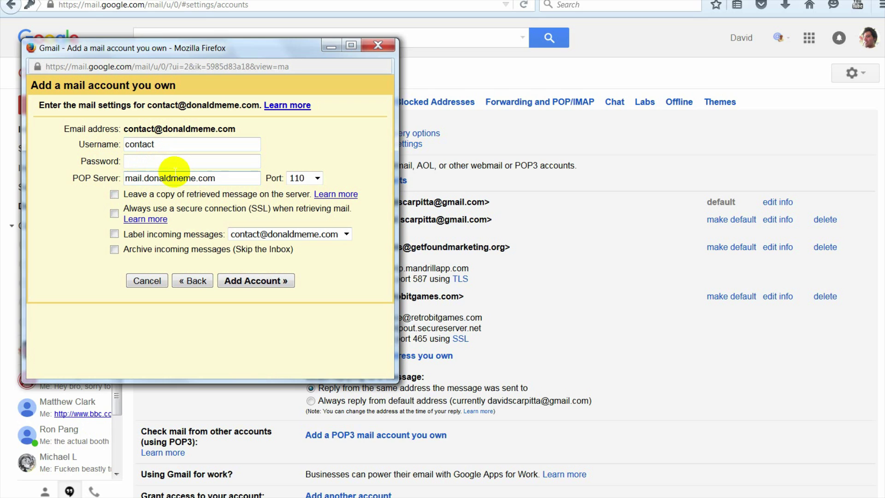
{"action": "type", "text": "*************"}
{"action": "type", "text": "*************"}
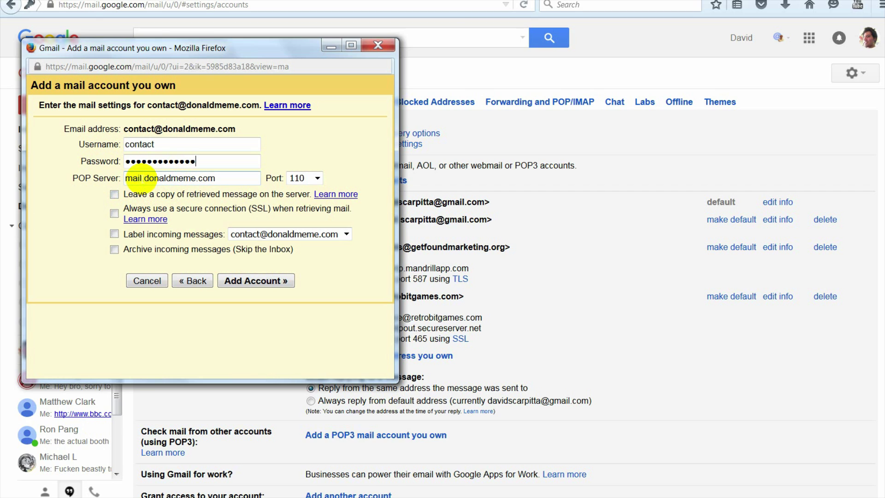
Step: Keep the POP port at 110 and tick 'Leave a copy of retrieved message on the server'
{"action": "double_click", "coordinate": [131, 179]}
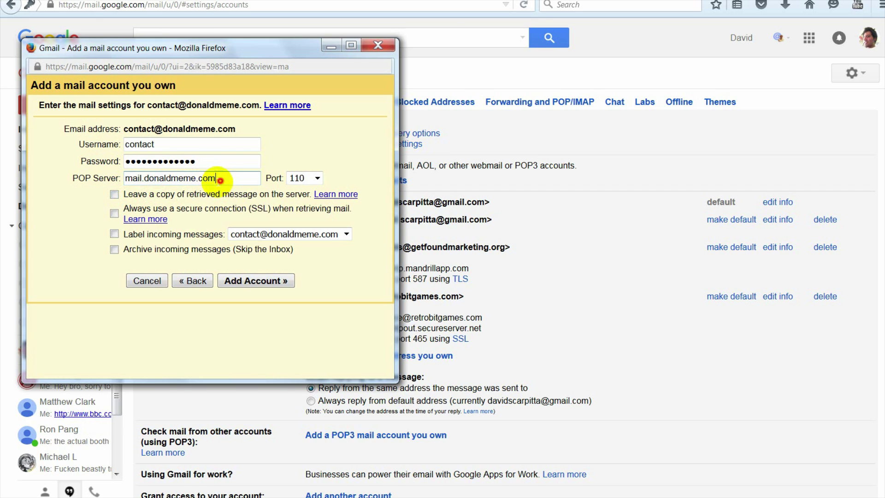
{"action": "left_click_drag", "start_coordinate": [223, 178], "coordinate": [123, 178]}
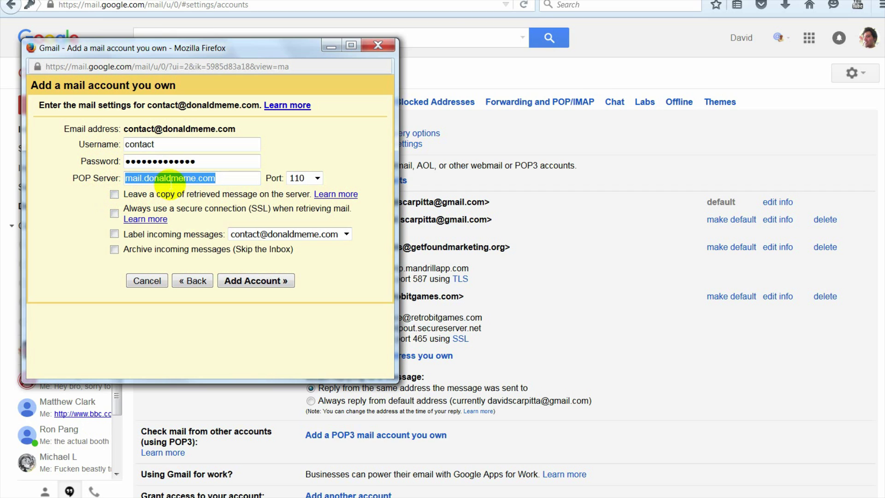
{"action": "left_click", "coordinate": [173, 178]}
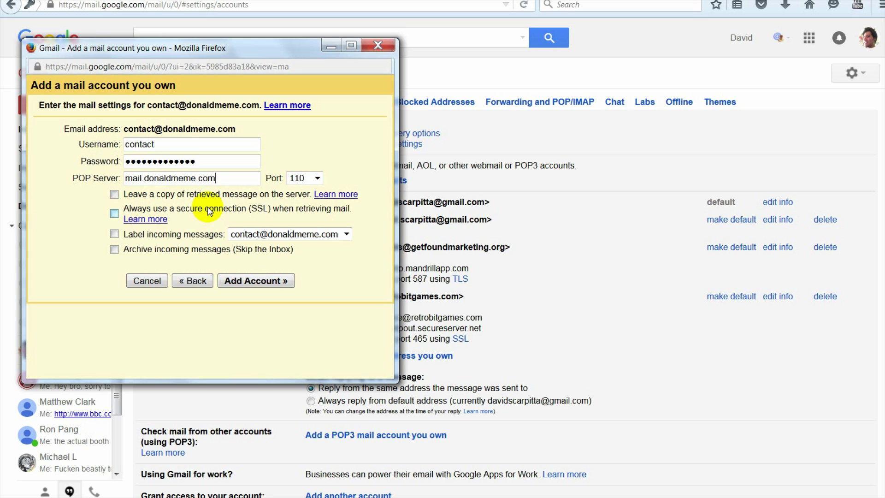
{"action": "left_click", "coordinate": [295, 177]}
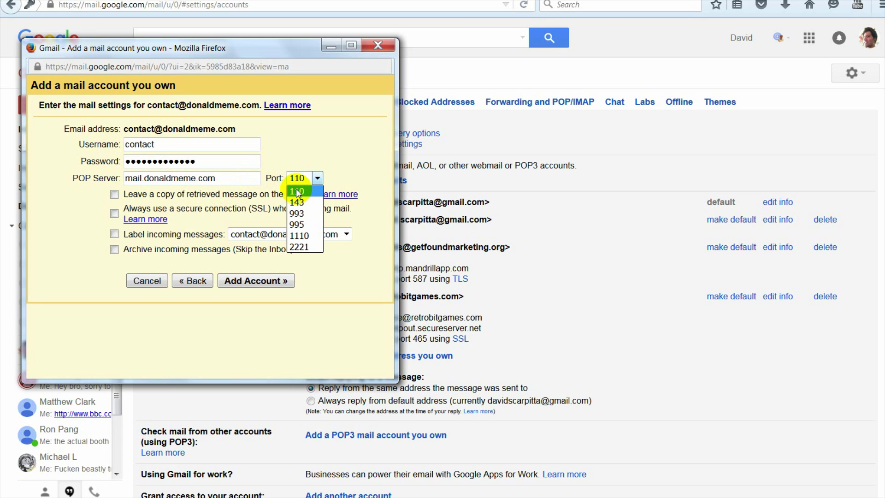
{"action": "left_click", "coordinate": [296, 191]}
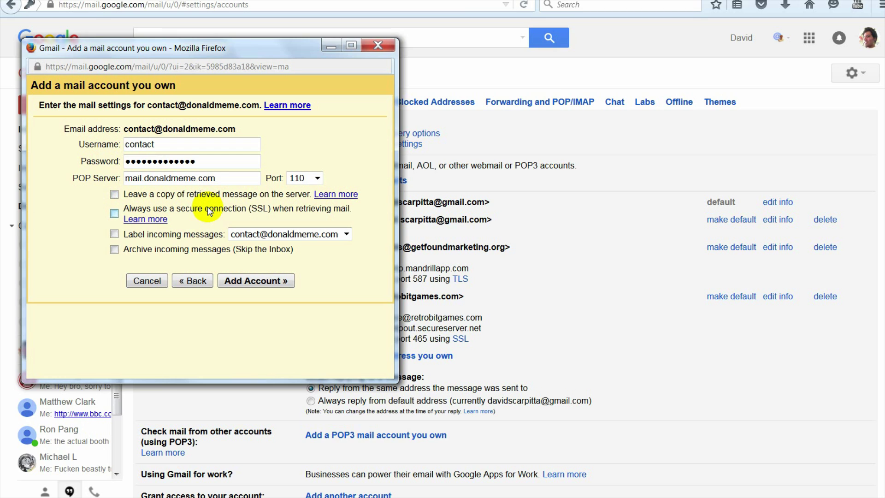
{"action": "left_click", "coordinate": [295, 178]}
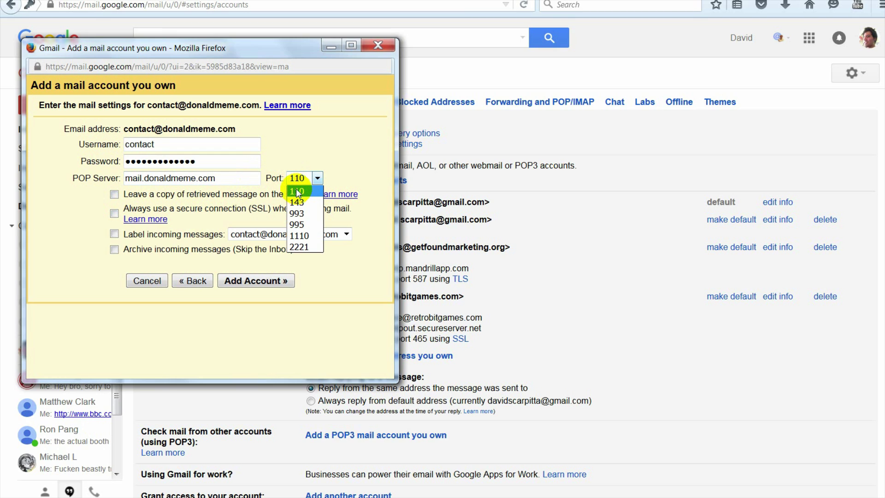
{"action": "left_click", "coordinate": [296, 192]}
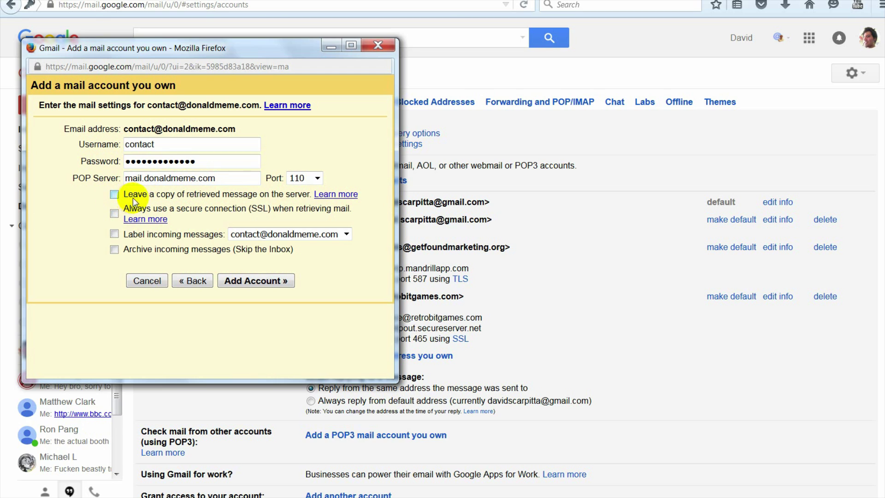
{"action": "left_click", "coordinate": [113, 193]}
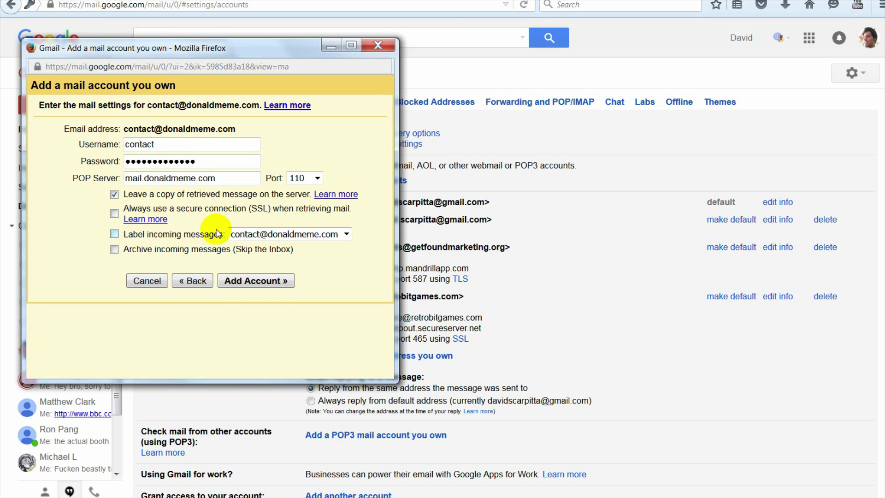
Step: Label incoming messages with the account's own address label, leaving SSL unticked
{"action": "left_click", "coordinate": [237, 235]}
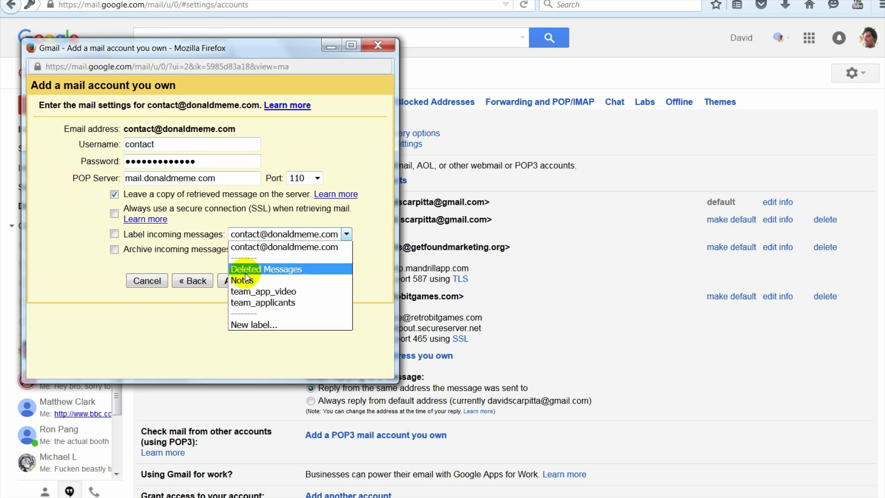
{"action": "left_click", "coordinate": [255, 247]}
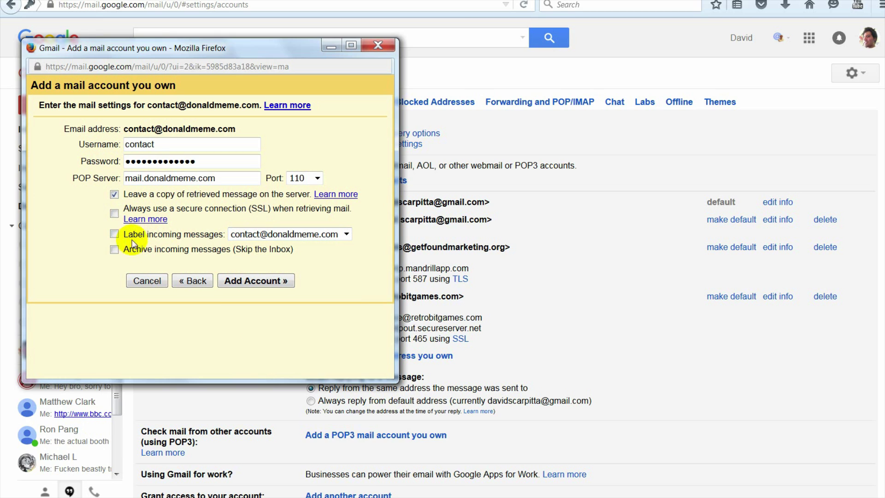
{"action": "left_click", "coordinate": [256, 234]}
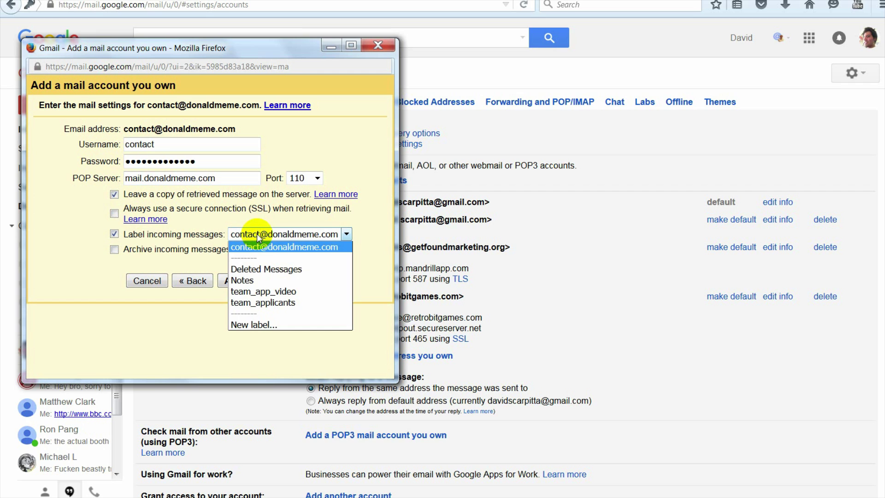
{"action": "left_click", "coordinate": [260, 325]}
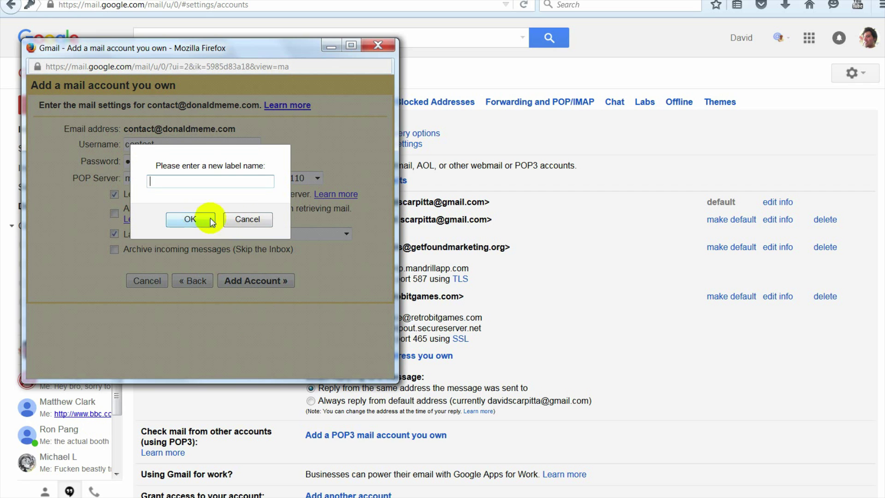
{"action": "left_click", "coordinate": [205, 218]}
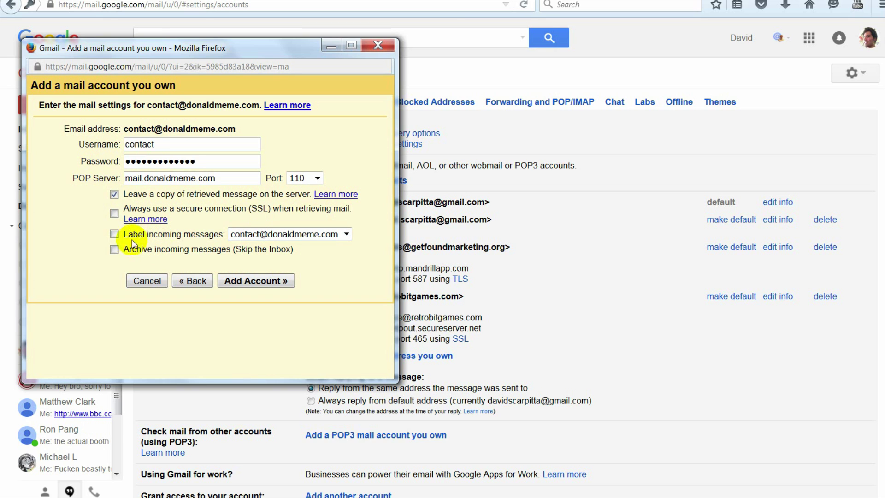
{"action": "left_click", "coordinate": [115, 235]}
{"action": "left_click", "coordinate": [256, 234]}
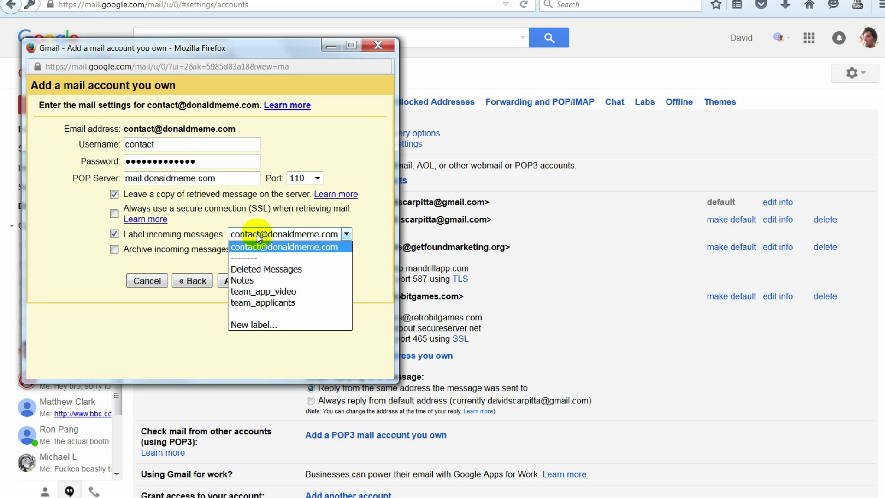
{"action": "left_click", "coordinate": [259, 324]}
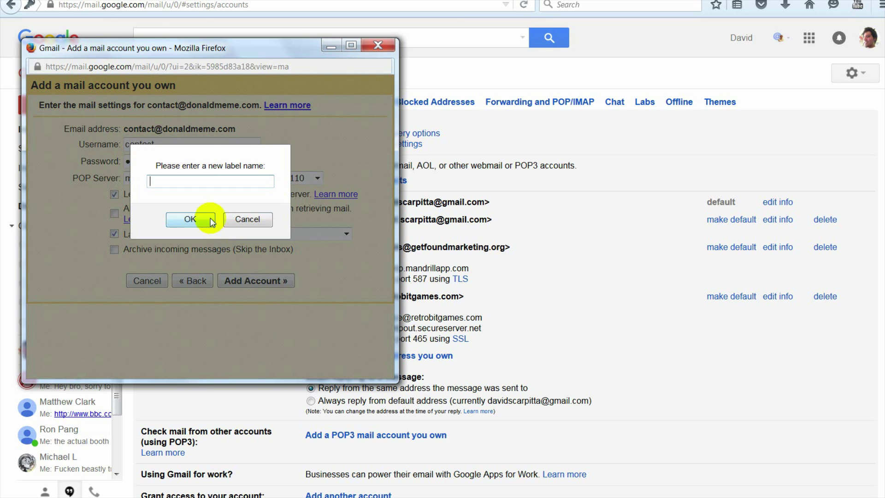
{"action": "left_click", "coordinate": [197, 216]}
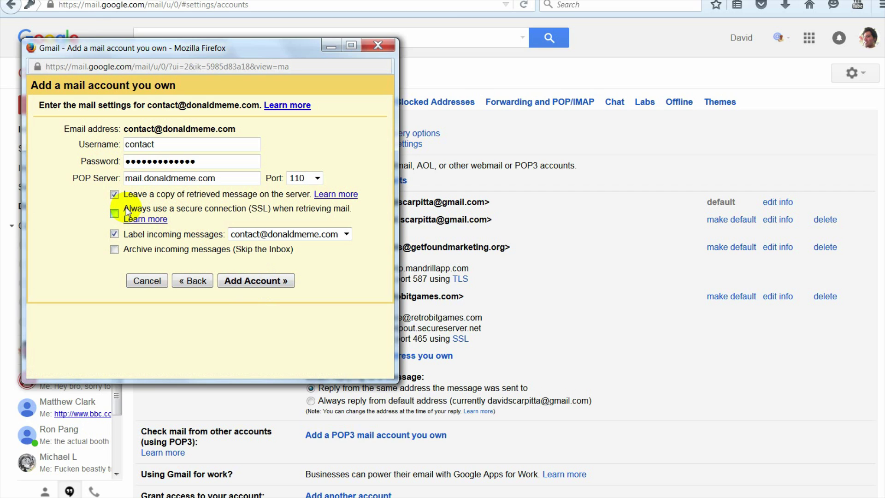
{"action": "left_click_drag", "start_coordinate": [127, 211], "coordinate": [353, 211]}
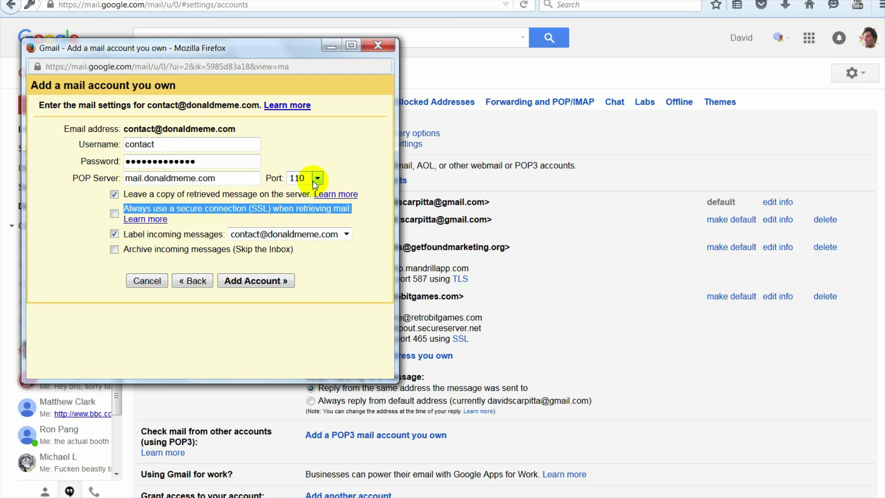
Step: Submit with Add Account, decline Firefox's password saving, and receive the POP3 access-denied error
{"action": "left_click", "coordinate": [201, 222]}
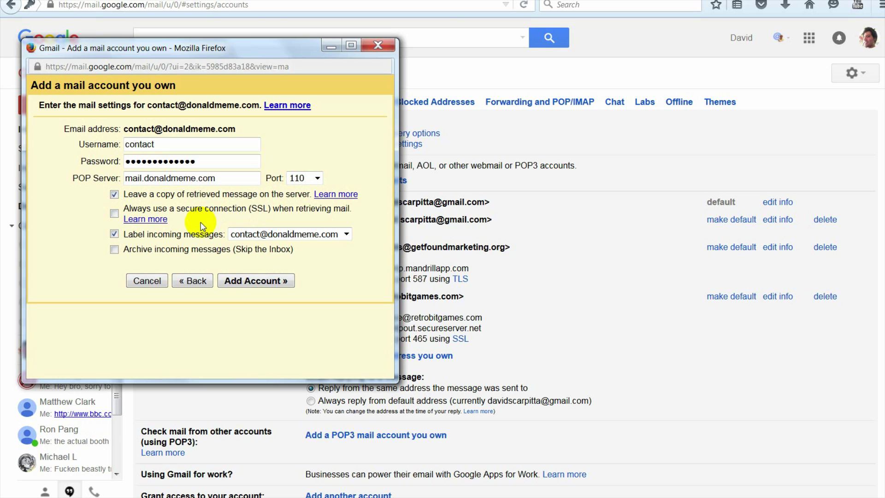
{"action": "left_click", "coordinate": [260, 282]}
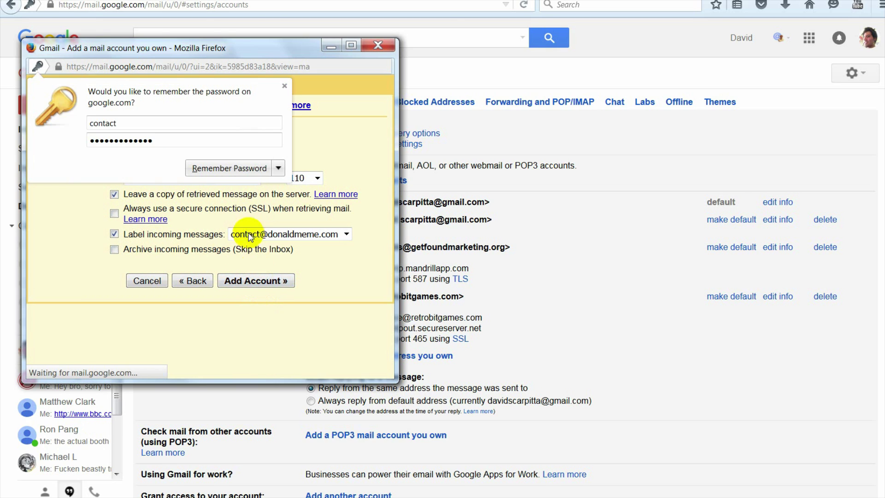
{"action": "left_click", "coordinate": [278, 168]}
{"action": "left_click", "coordinate": [247, 200]}
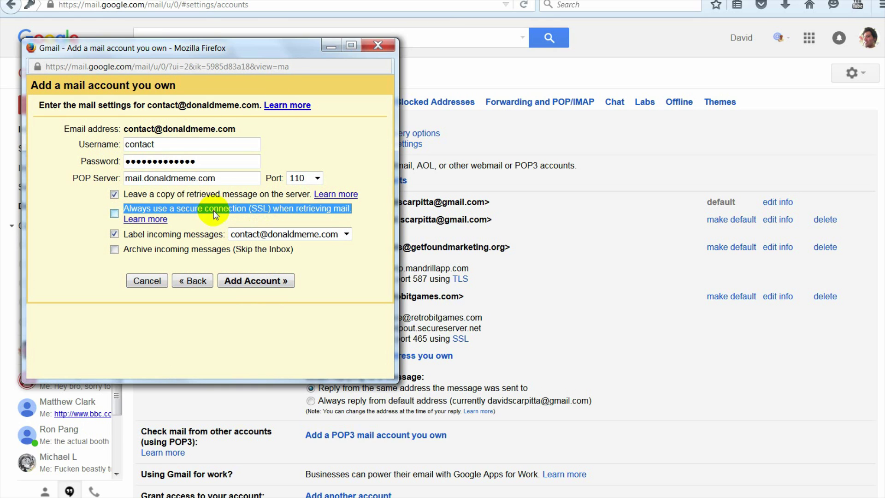
{"action": "left_click", "coordinate": [201, 221]}
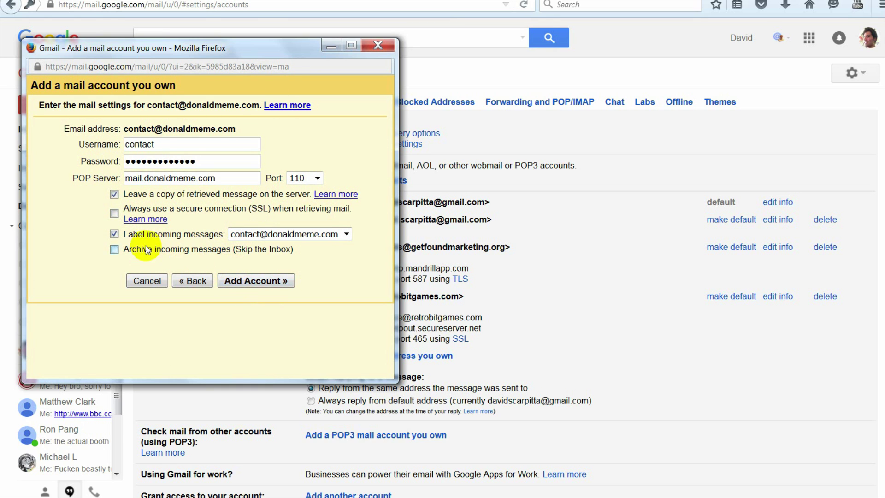
{"action": "left_click", "coordinate": [261, 283]}
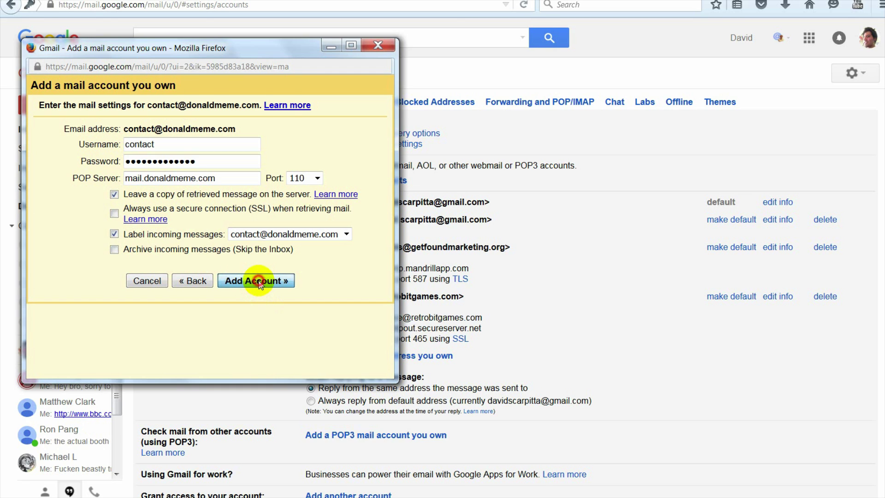
{"action": "left_click", "coordinate": [277, 168]}
{"action": "left_click", "coordinate": [257, 197]}
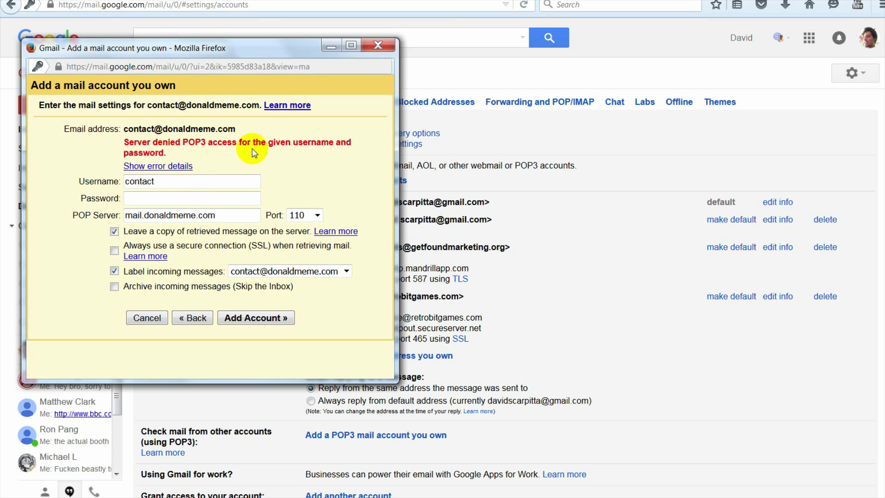
Step: Show the error details, paste the full e-mail address as Username, re-enter the password, and submit
{"action": "left_click", "coordinate": [167, 165]}
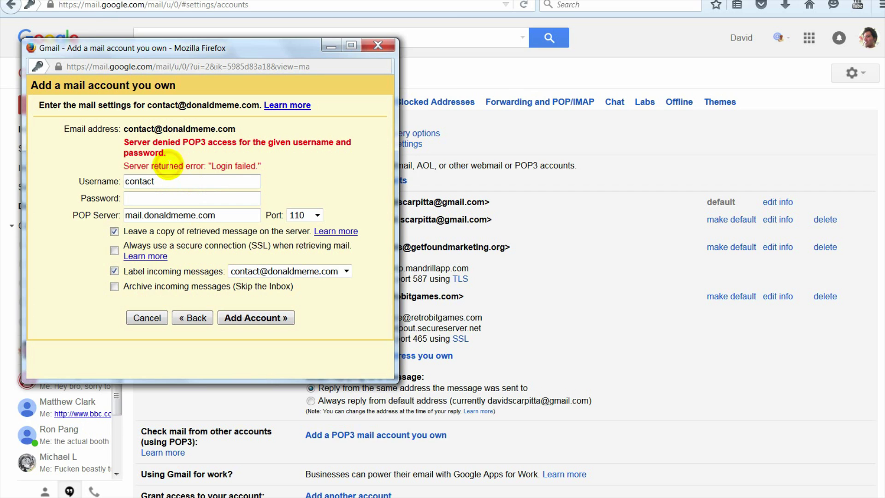
{"action": "double_click", "coordinate": [185, 183]}
{"action": "key", "text": "ctrl+v"}
{"action": "left_click", "coordinate": [194, 201]}
{"action": "type", "text": "•••••••••••••"}
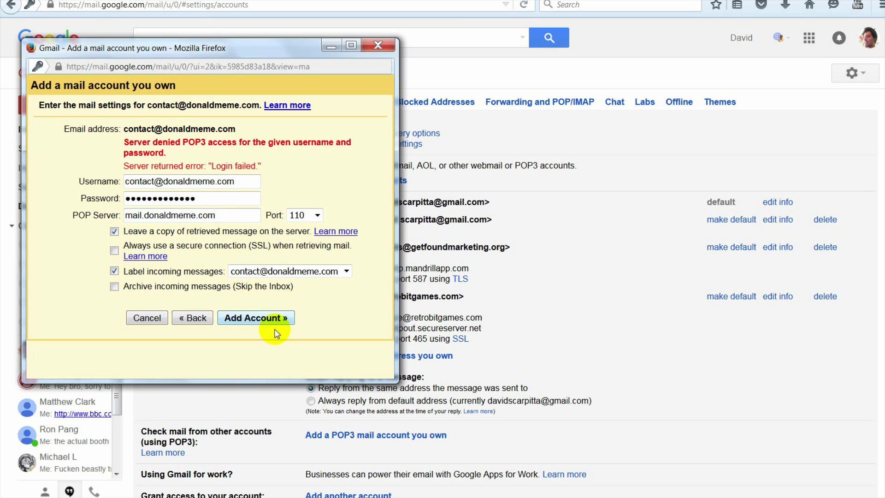
{"action": "left_click", "coordinate": [254, 318]}
{"action": "left_click", "coordinate": [278, 169]}
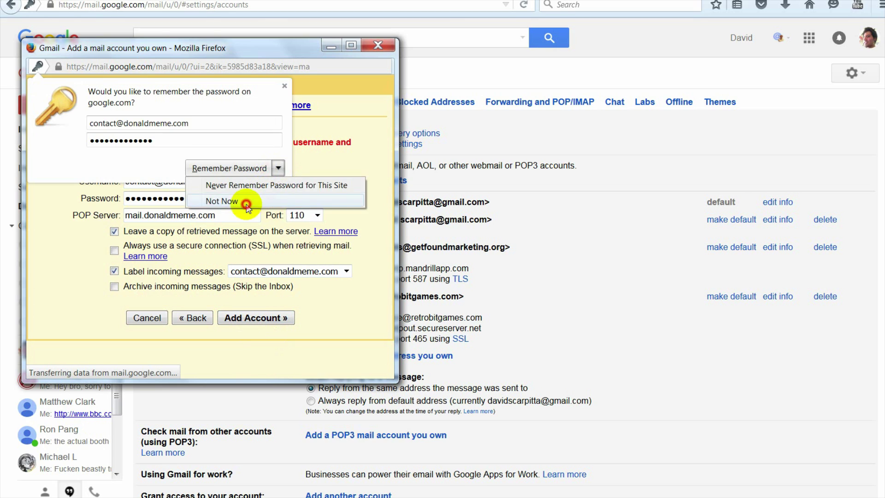
{"action": "left_click", "coordinate": [230, 200]}
Step: Correct the password's last two characters and resubmit, declining Firefox's password saving
{"action": "left_click", "coordinate": [193, 198]}
{"action": "key", "text": "BackSpace"}
{"action": "key", "text": "BackSpace"}
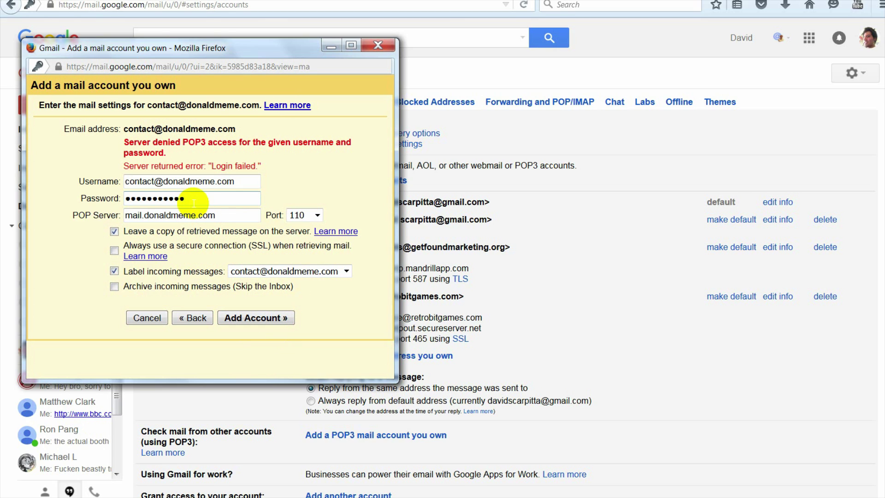
{"action": "type", "text": "••"}
{"action": "left_click", "coordinate": [247, 181]}
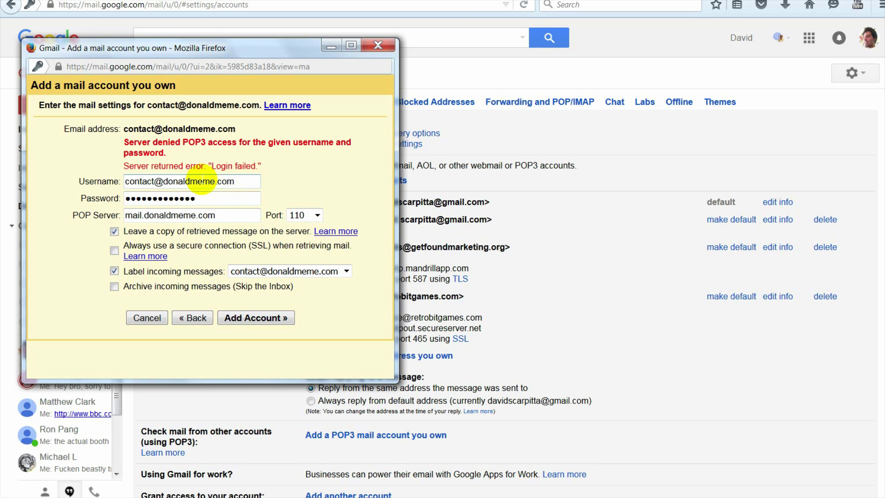
{"action": "left_click", "coordinate": [244, 318]}
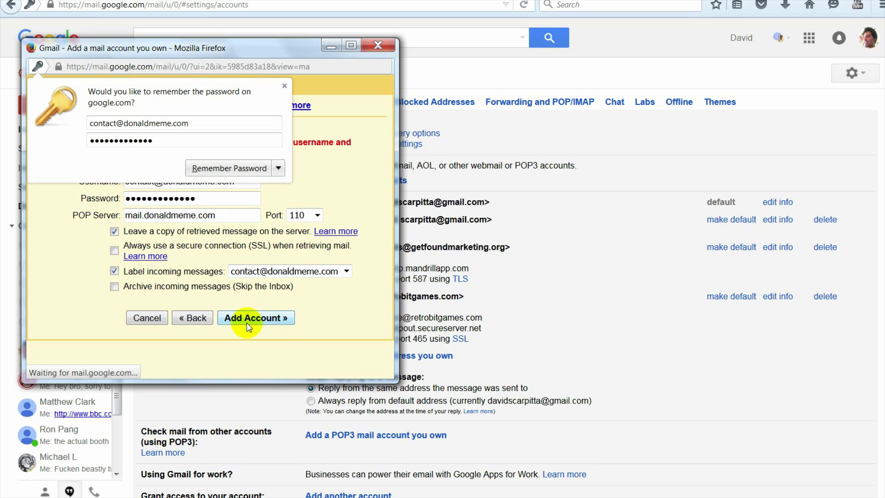
{"action": "left_click", "coordinate": [279, 168]}
{"action": "left_click", "coordinate": [253, 201]}
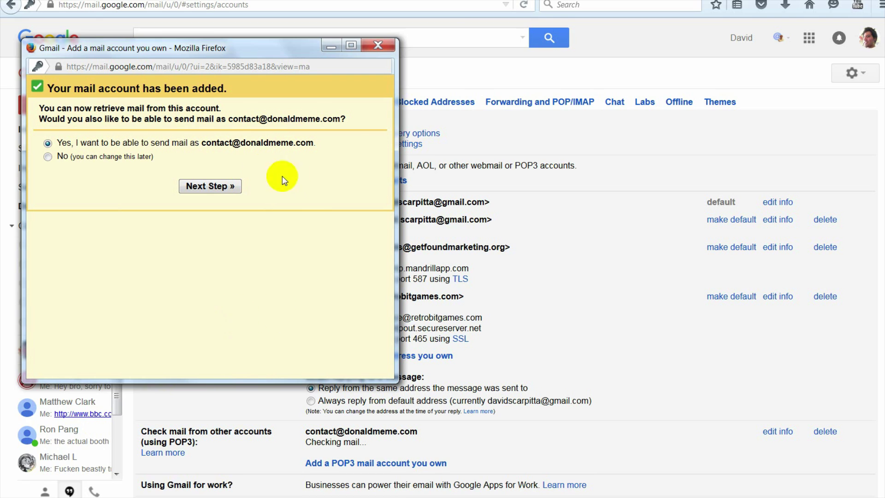
Step: Keep 'Yes, I want to be able to send mail as' selected and continue to the send-as details
{"action": "left_click_drag", "start_coordinate": [234, 119], "coordinate": [339, 119]}
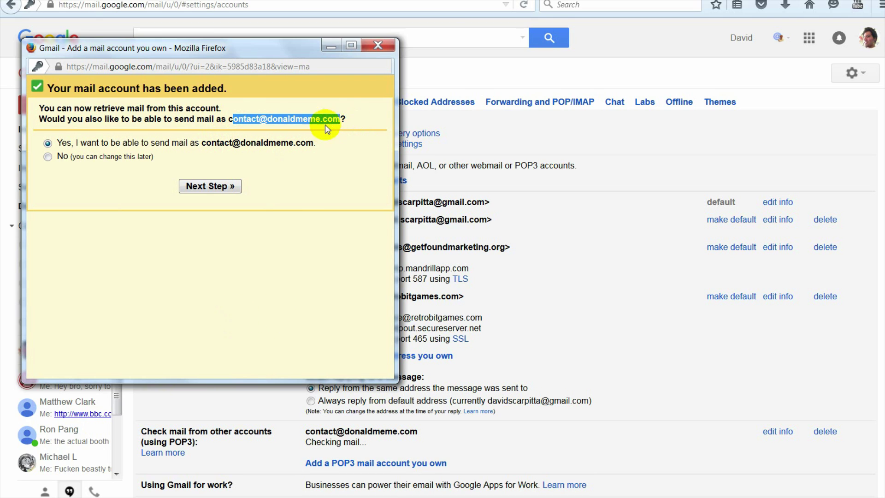
{"action": "left_click", "coordinate": [326, 134]}
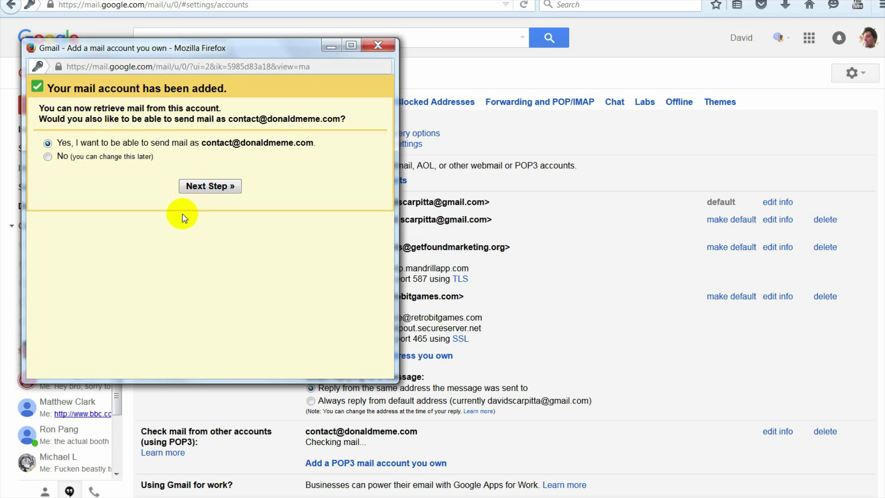
{"action": "left_click", "coordinate": [201, 186]}
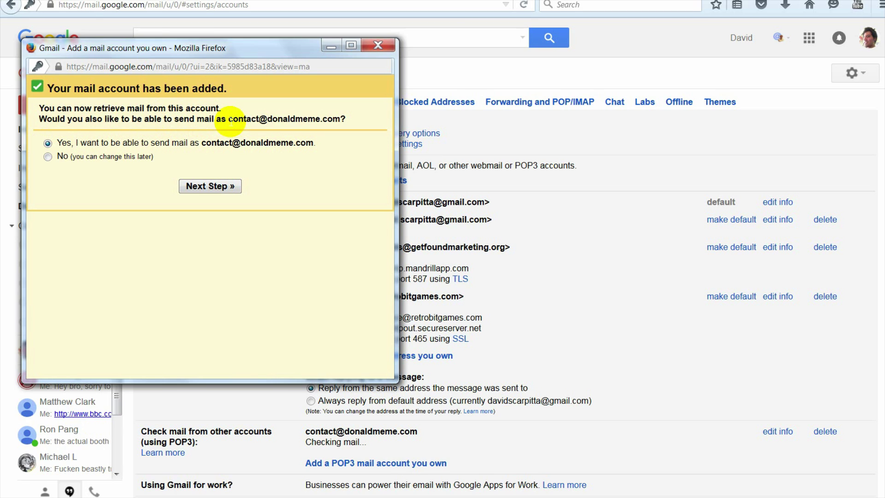
{"action": "left_click", "coordinate": [203, 186]}
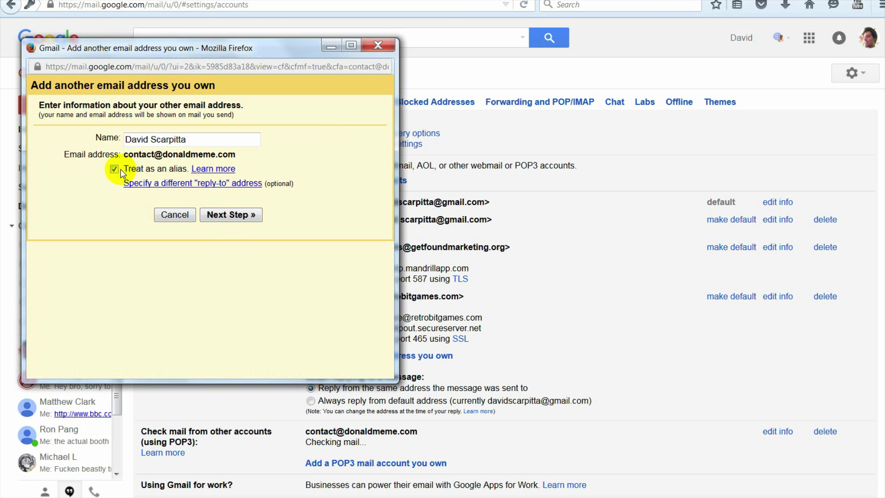
Step: Replace the sender Name with the new display name and untick 'Treat as an alias'
{"action": "left_click_drag", "start_coordinate": [197, 140], "coordinate": [121, 141]}
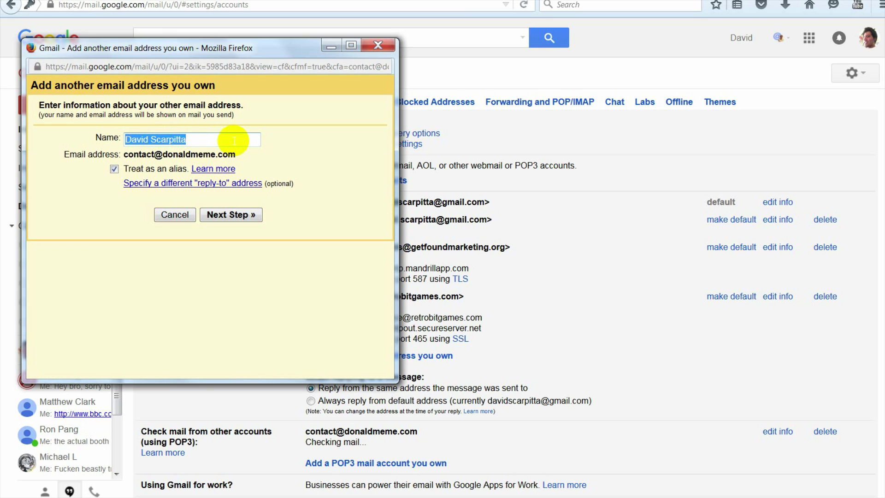
{"action": "left_click", "coordinate": [234, 141]}
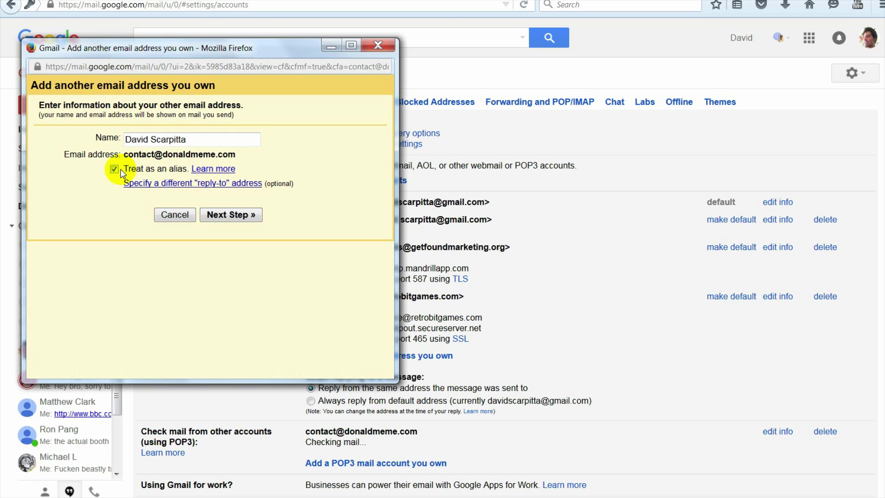
{"action": "left_click_drag", "start_coordinate": [198, 139], "coordinate": [123, 139]}
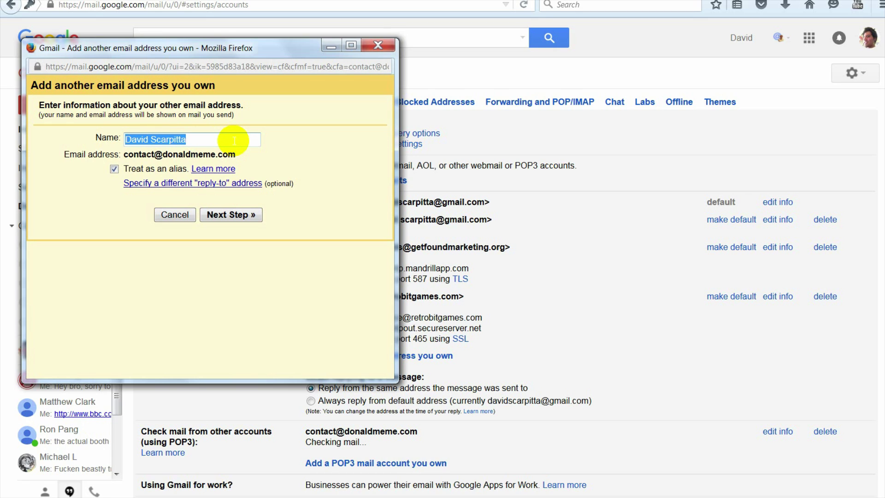
{"action": "type", "text": "The Donalds"}
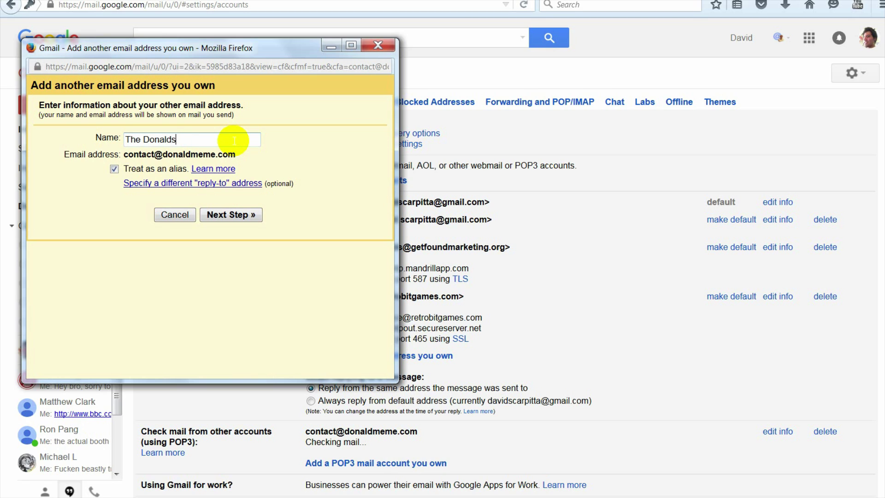
{"action": "key", "text": "BackSpace"}
{"action": "left_click_drag", "start_coordinate": [203, 139], "coordinate": [123, 139]}
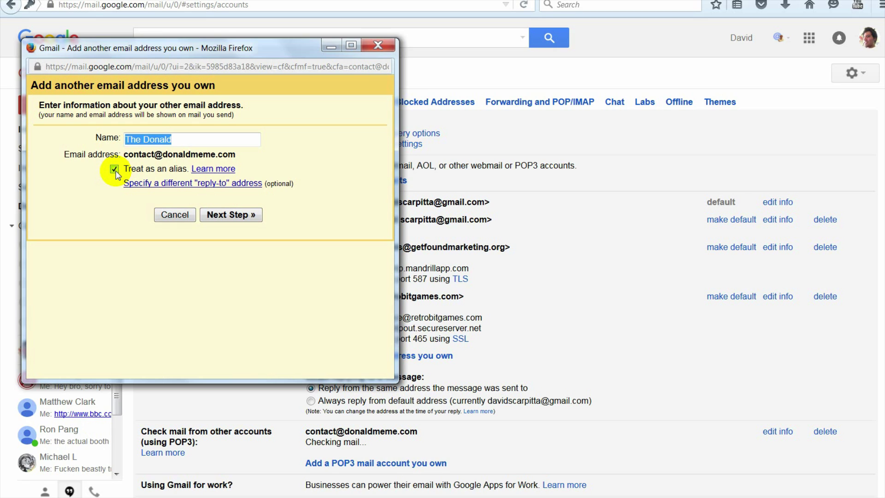
{"action": "left_click", "coordinate": [114, 169]}
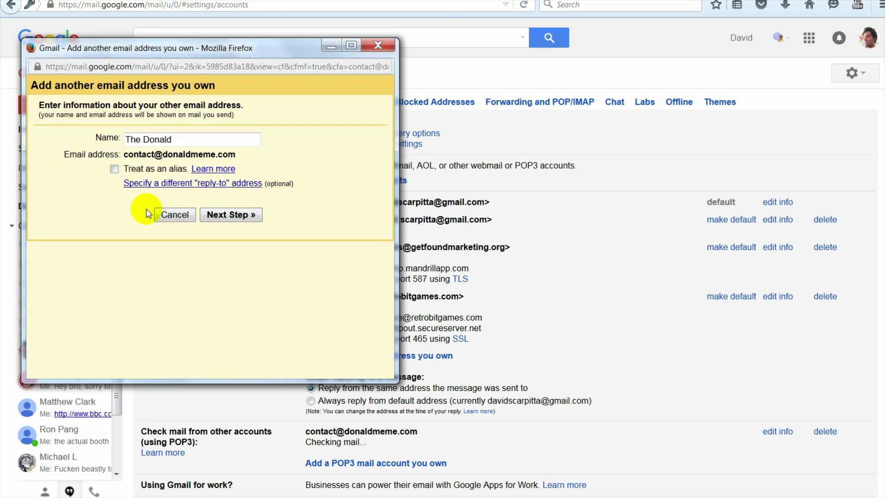
Step: Enable a different reply-to address and enter the domain's contact address as the Reply-to address
{"action": "left_click", "coordinate": [190, 186]}
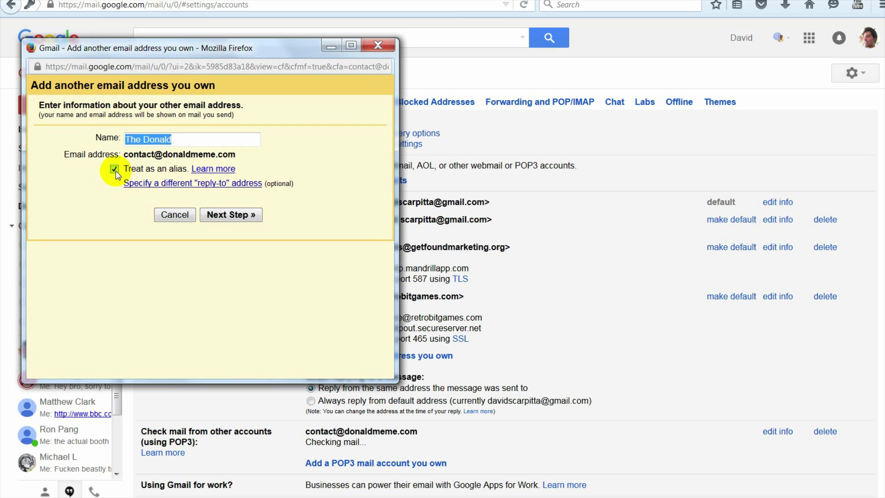
{"action": "left_click", "coordinate": [115, 170]}
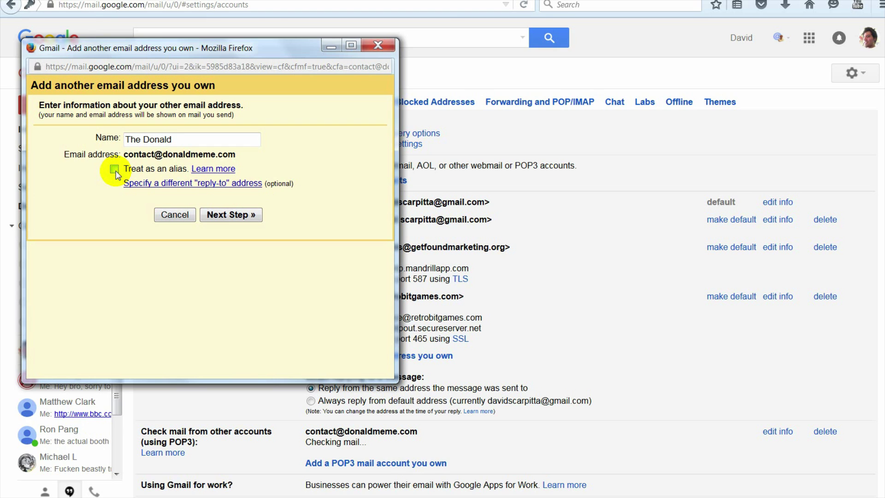
{"action": "left_click", "coordinate": [190, 186]}
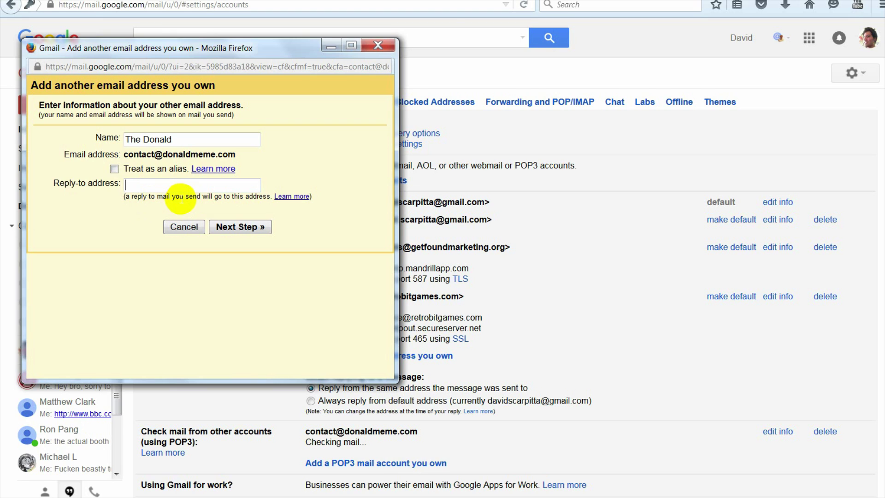
{"action": "left_click", "coordinate": [201, 182]}
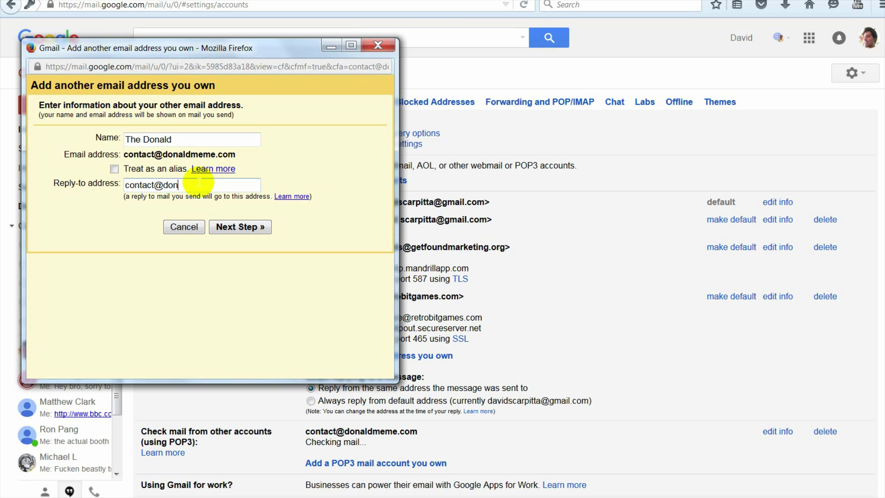
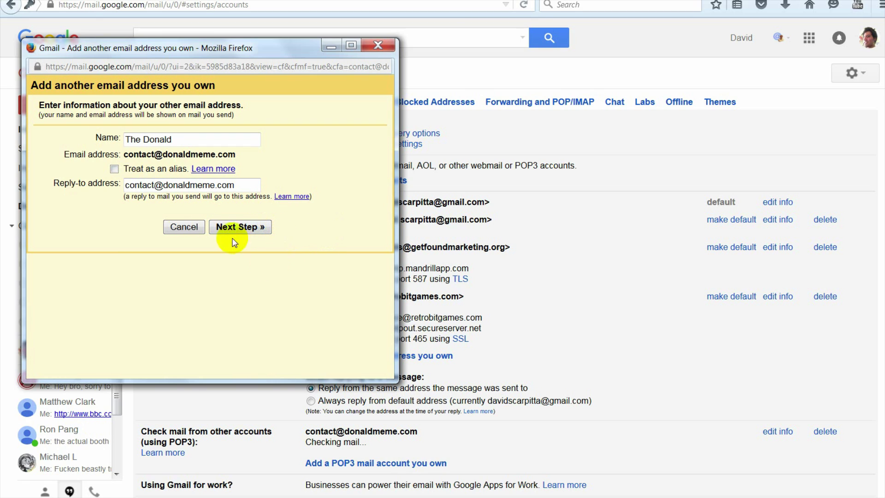
{"action": "left_click_drag", "start_coordinate": [248, 190], "coordinate": [130, 186]}
{"action": "left_click", "coordinate": [124, 221]}
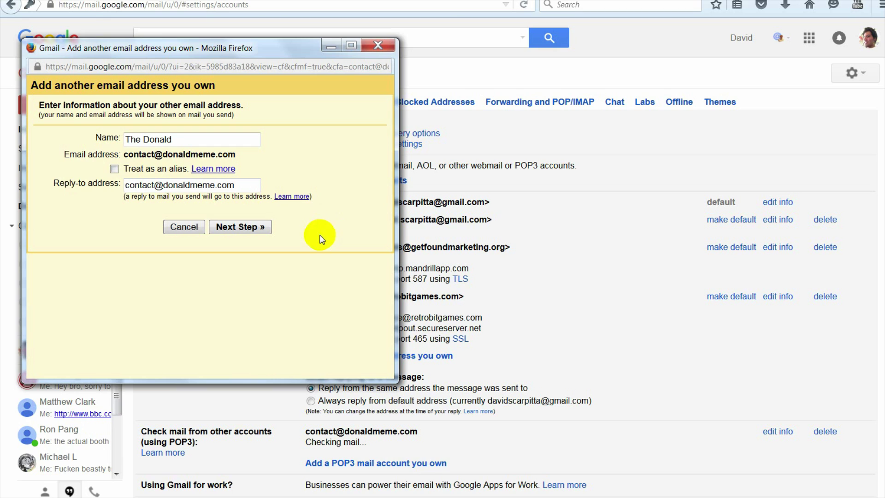
{"action": "left_click_drag", "start_coordinate": [252, 185], "coordinate": [127, 224]}
{"action": "left_click", "coordinate": [126, 224]}
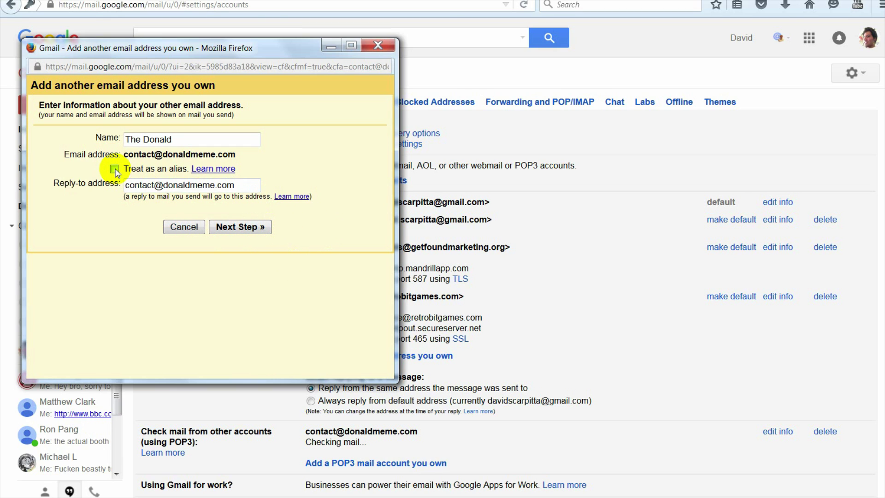
Step: Advance to the SMTP step and change the server name's smtp prefix to mail.donaldmeme.com
{"action": "left_click", "coordinate": [247, 228]}
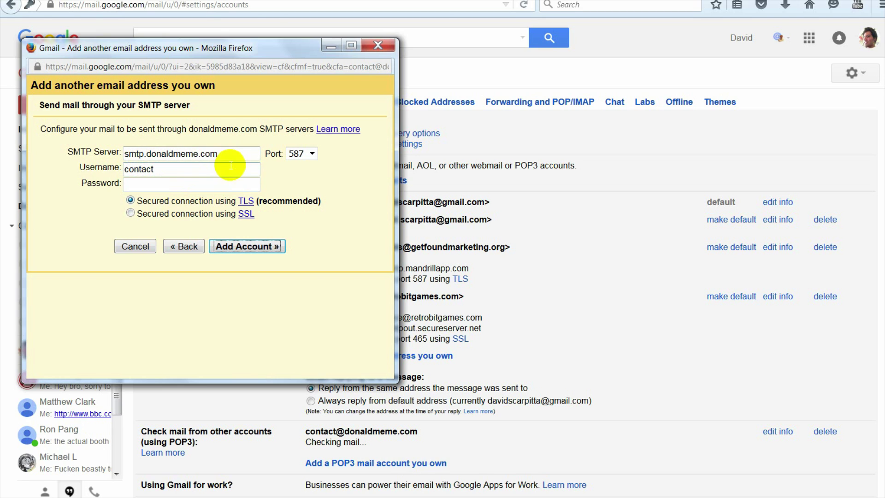
{"action": "left_click_drag", "start_coordinate": [227, 154], "coordinate": [129, 154]}
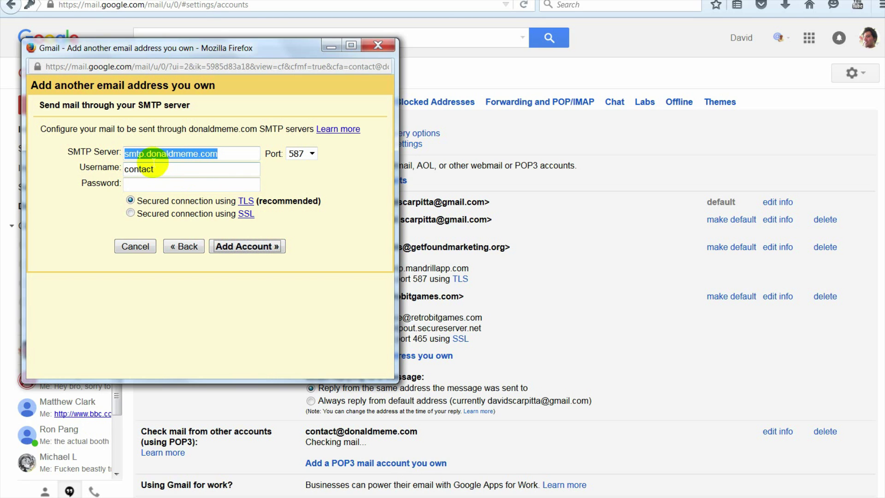
{"action": "left_click", "coordinate": [142, 154]}
{"action": "double_click", "coordinate": [143, 153]}
{"action": "type", "text": "mail"}
{"action": "left_click", "coordinate": [188, 170]}
{"action": "left_click_drag", "start_coordinate": [186, 170], "coordinate": [116, 170]}
{"action": "left_click", "coordinate": [217, 173]}
{"action": "type", "text": "@do"}
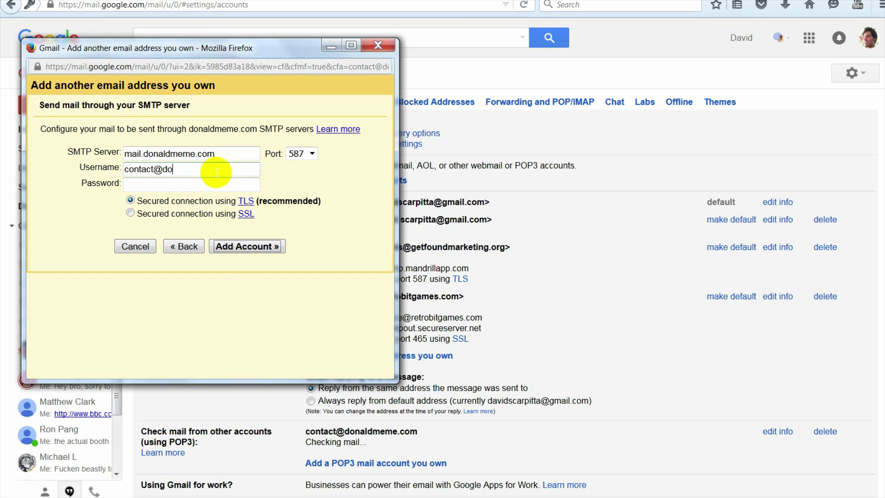
{"action": "type", "text": "n"}
{"action": "type", "text": "mail"}
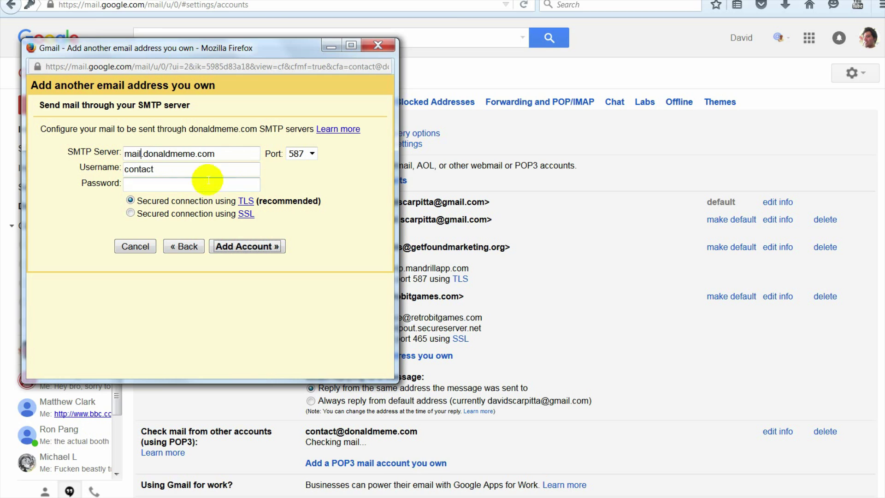
{"action": "left_click", "coordinate": [188, 170]}
{"action": "left_click_drag", "start_coordinate": [188, 170], "coordinate": [123, 170]}
{"action": "left_click", "coordinate": [214, 170]}
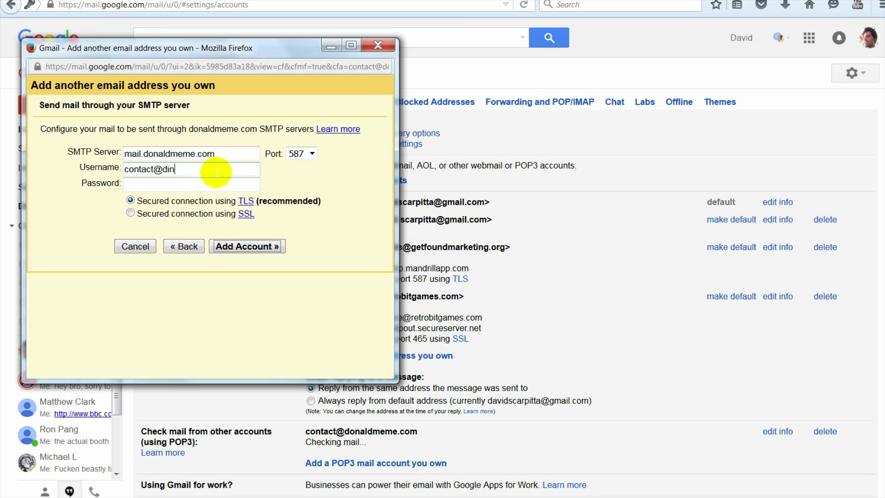
{"action": "key", "text": "Tab"}
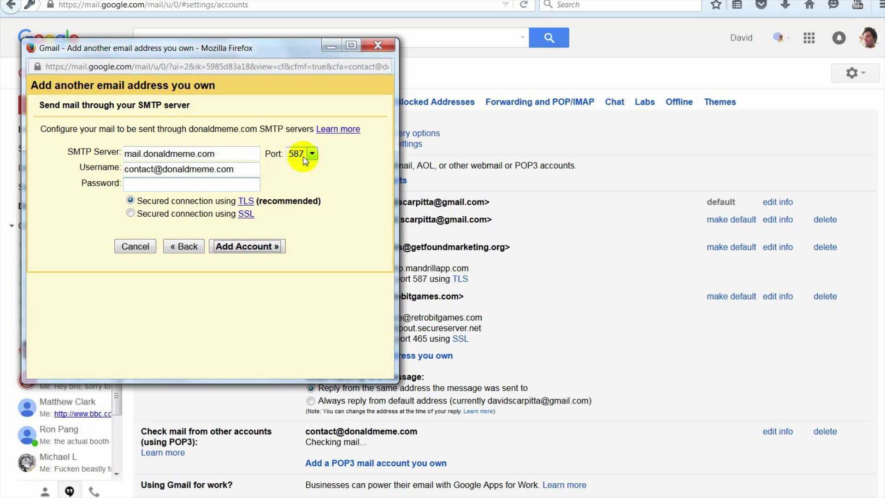
Step: Keep port 587 and enter the mailbox password
{"action": "left_click", "coordinate": [309, 155]}
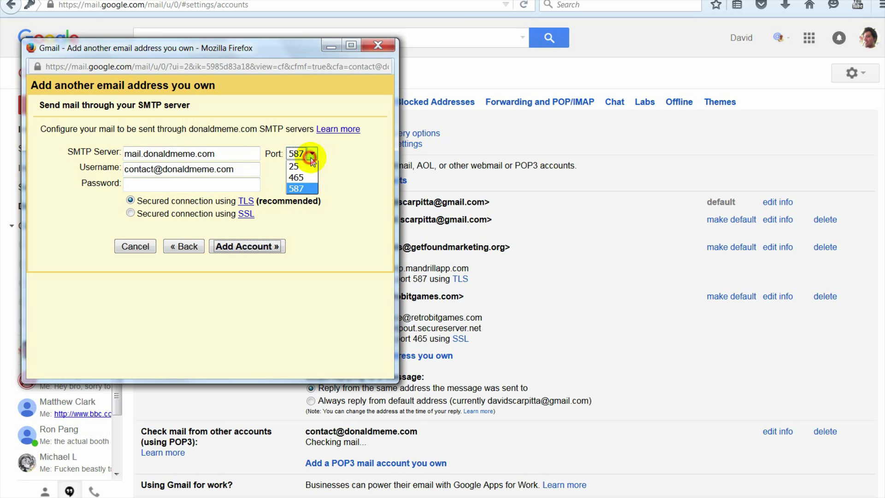
{"action": "left_click", "coordinate": [313, 189]}
{"action": "left_click", "coordinate": [219, 186]}
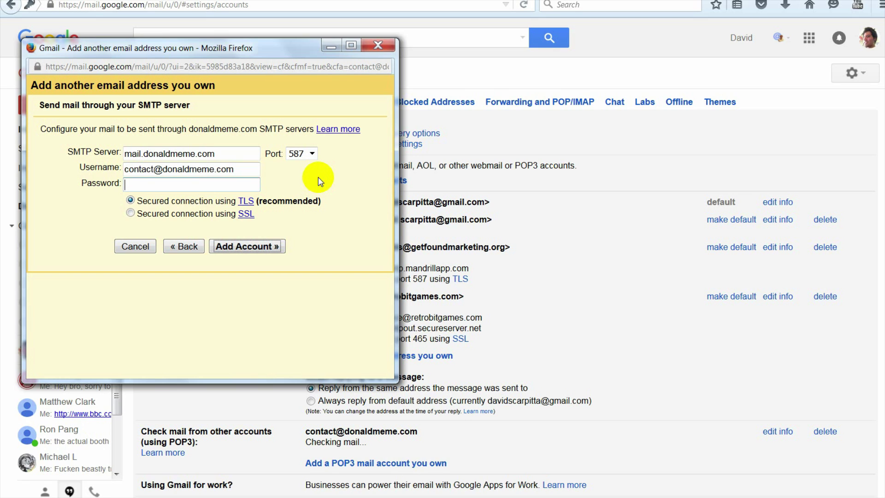
{"action": "type", "text": "•••••••••••••"}
Step: Submit the SMTP settings with Add Account, declining Firefox's offer to save the password
{"action": "left_click", "coordinate": [238, 249]}
{"action": "left_click", "coordinate": [278, 168]}
{"action": "left_click", "coordinate": [253, 198]}
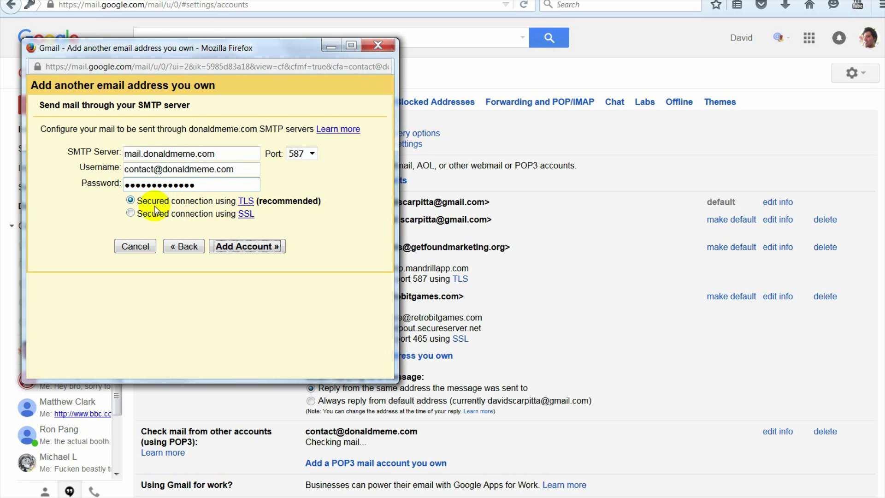
{"action": "left_click", "coordinate": [260, 247]}
{"action": "left_click", "coordinate": [278, 168]}
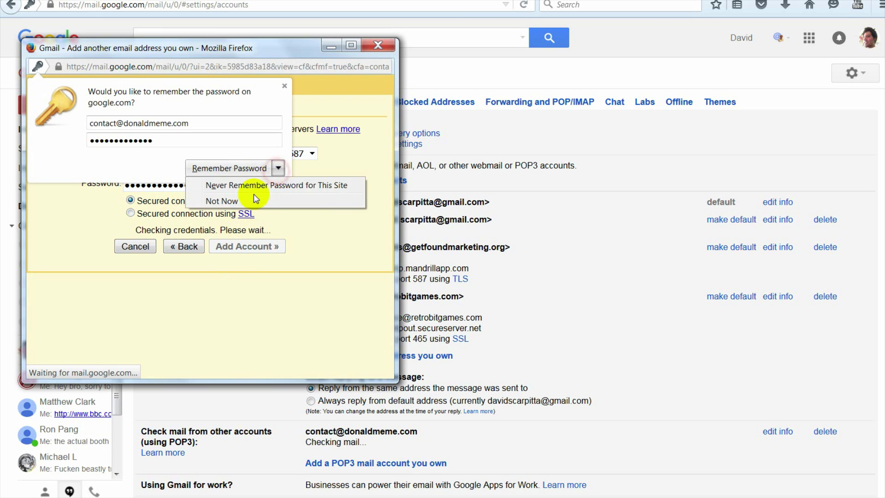
{"action": "left_click", "coordinate": [256, 199]}
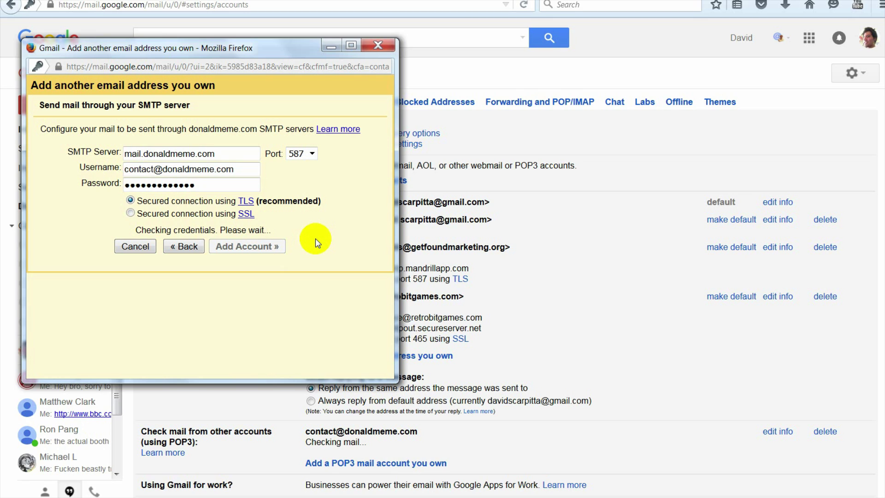
Step: Wait on 'Checking credentials. Please wait...' while reviewing the server name and password fields
{"action": "mouse_move", "coordinate": [141, 230]}
{"action": "left_mouse_down"}
{"action": "mouse_move", "coordinate": [262, 229]}
{"action": "mouse_move", "coordinate": [139, 231]}
{"action": "left_mouse_up"}
{"action": "mouse_move", "coordinate": [141, 230]}
{"action": "left_mouse_down"}
{"action": "mouse_move", "coordinate": [261, 229]}
{"action": "mouse_move", "coordinate": [138, 229]}
{"action": "left_mouse_up"}
{"action": "left_click_drag", "start_coordinate": [214, 153], "coordinate": [128, 154]}
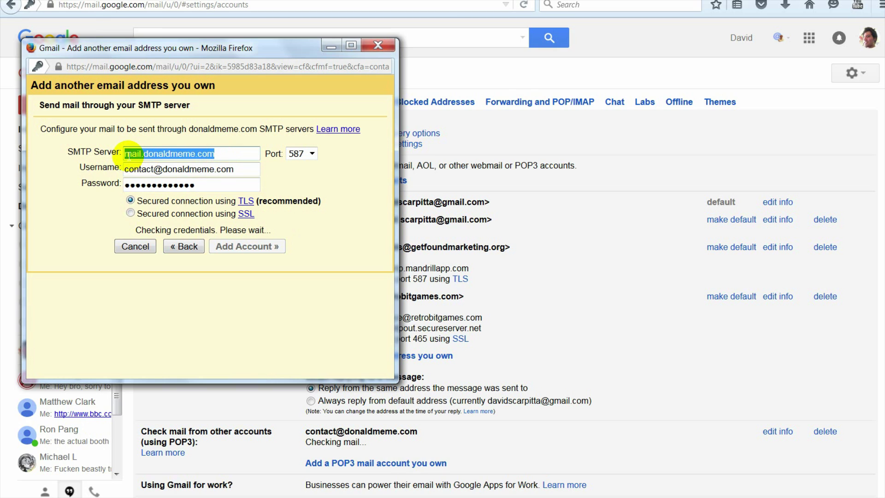
{"action": "left_click", "coordinate": [196, 174]}
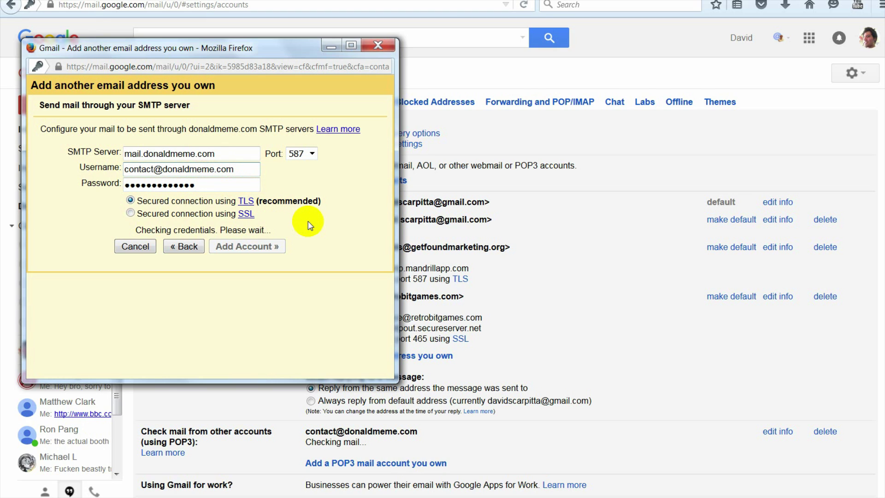
{"action": "left_click", "coordinate": [218, 183]}
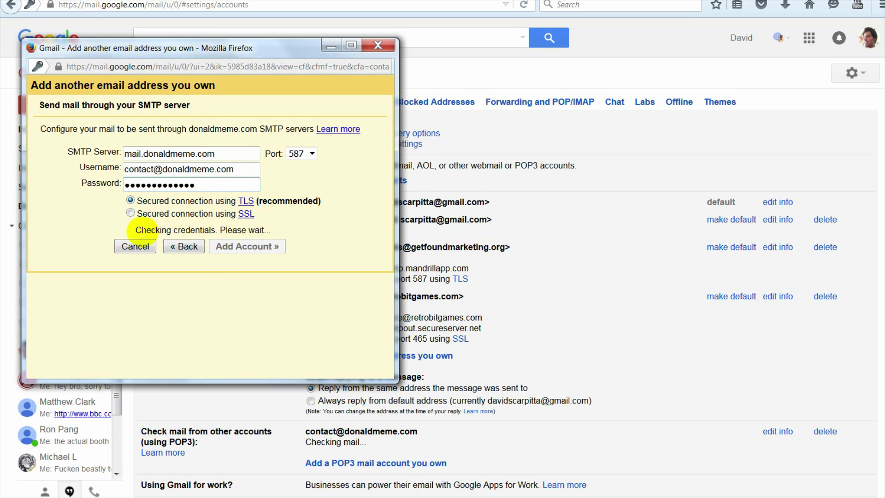
{"action": "left_click_drag", "start_coordinate": [134, 229], "coordinate": [295, 229]}
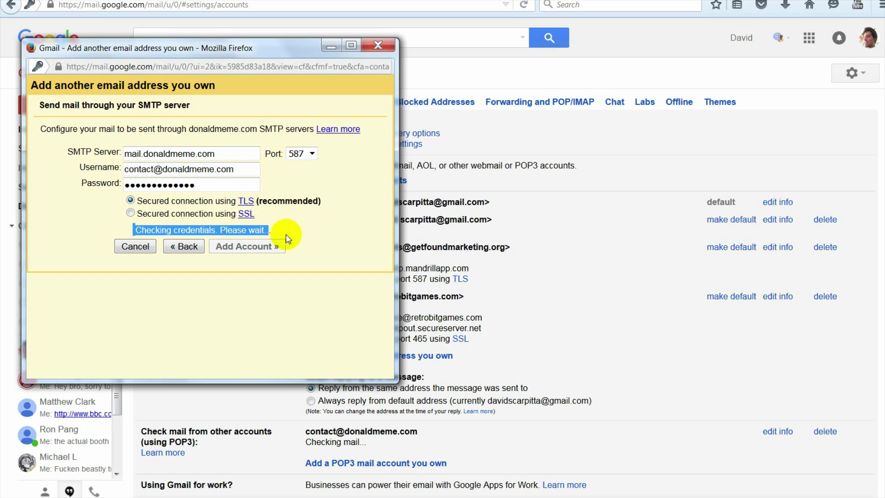
{"action": "left_click", "coordinate": [314, 232]}
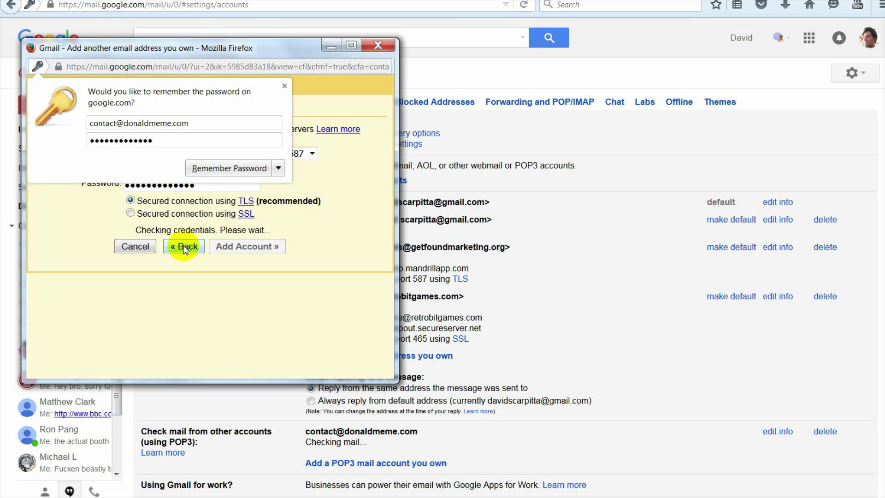
Step: Decline saving the password and go on from the name and address page to the SMTP step
{"action": "left_click", "coordinate": [277, 169]}
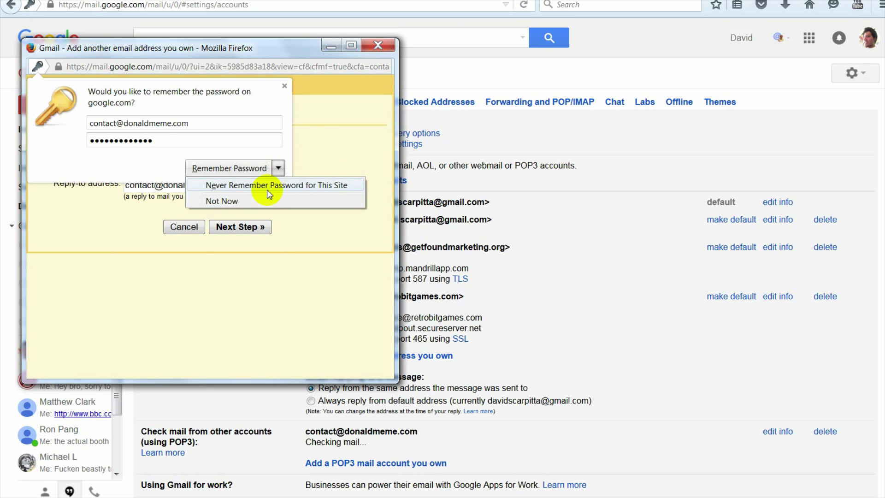
{"action": "left_click", "coordinate": [267, 186]}
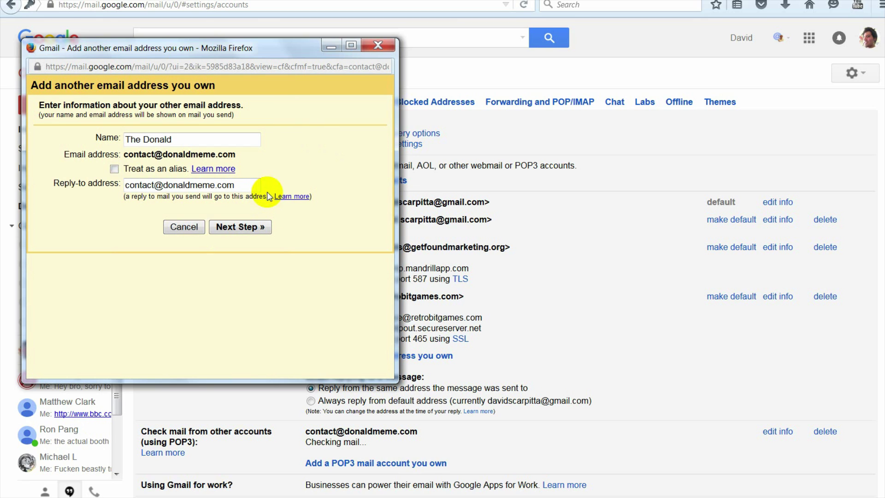
{"action": "left_click", "coordinate": [251, 228]}
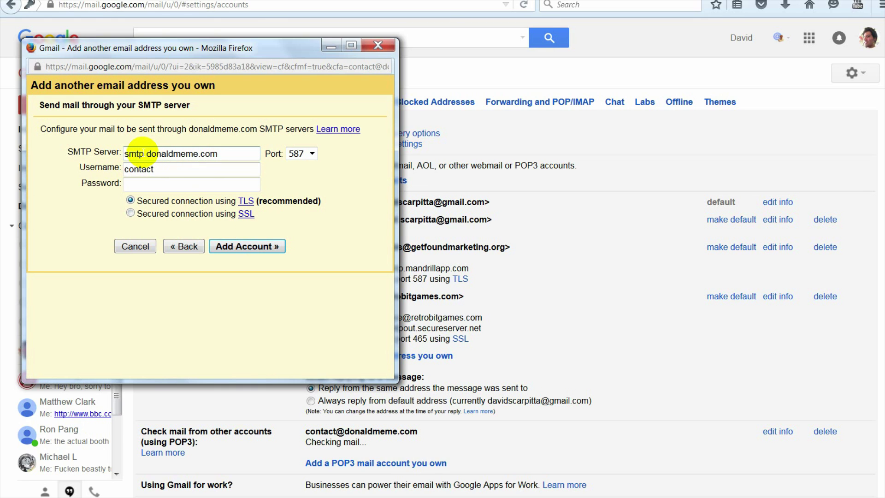
{"action": "left_click", "coordinate": [256, 241]}
Step: Check the mail server settings in the Notepad notes, then minimize Notepad
{"action": "mouse_move", "coordinate": [142, 497]}
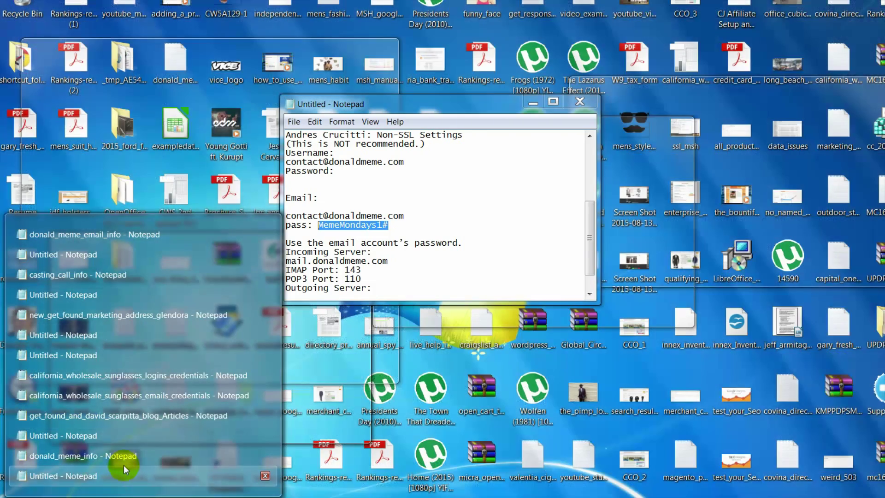
{"action": "left_click", "coordinate": [122, 457]}
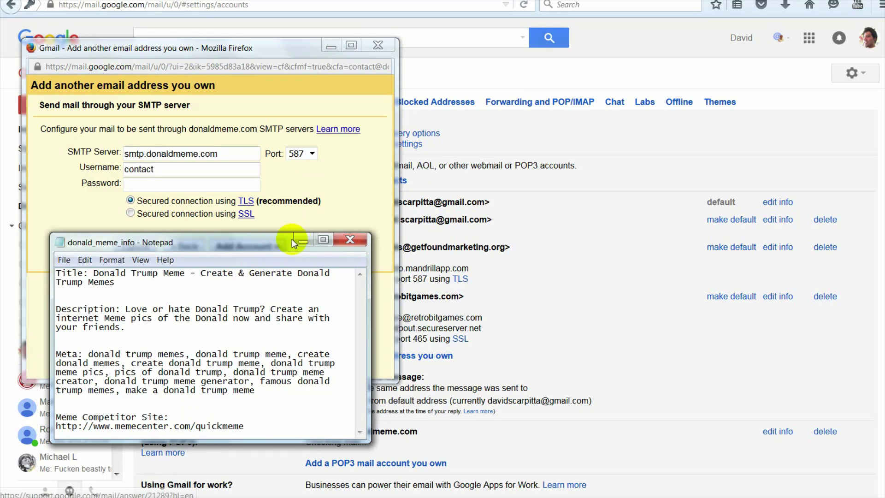
{"action": "left_click", "coordinate": [291, 241]}
{"action": "left_click", "coordinate": [111, 476]}
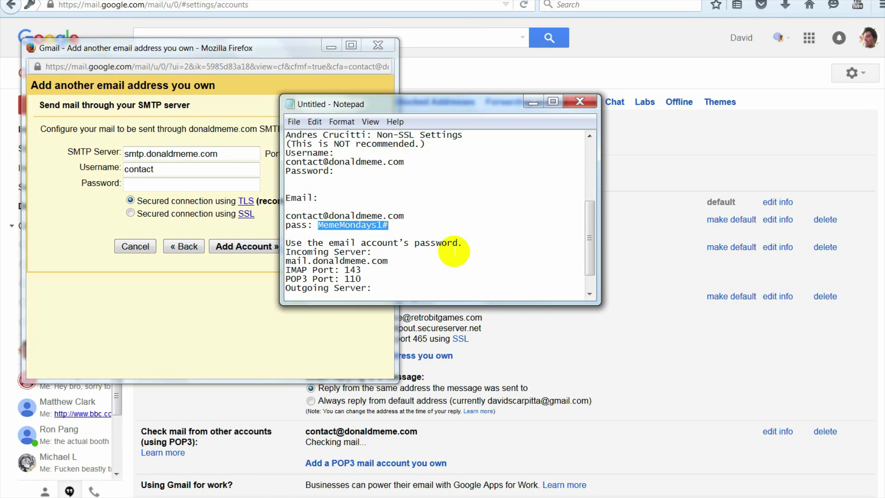
{"action": "scroll", "coordinate": [350, 274], "scroll_direction": "down", "scroll_amount": 1}
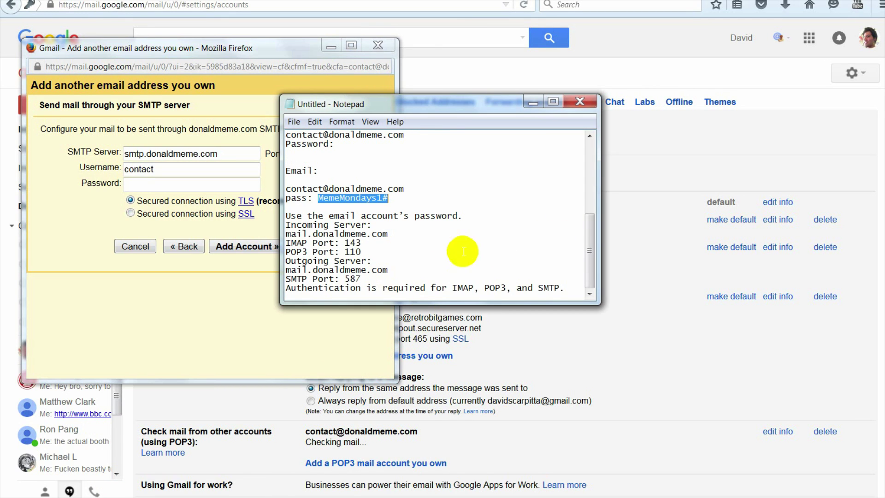
{"action": "left_click", "coordinate": [389, 269]}
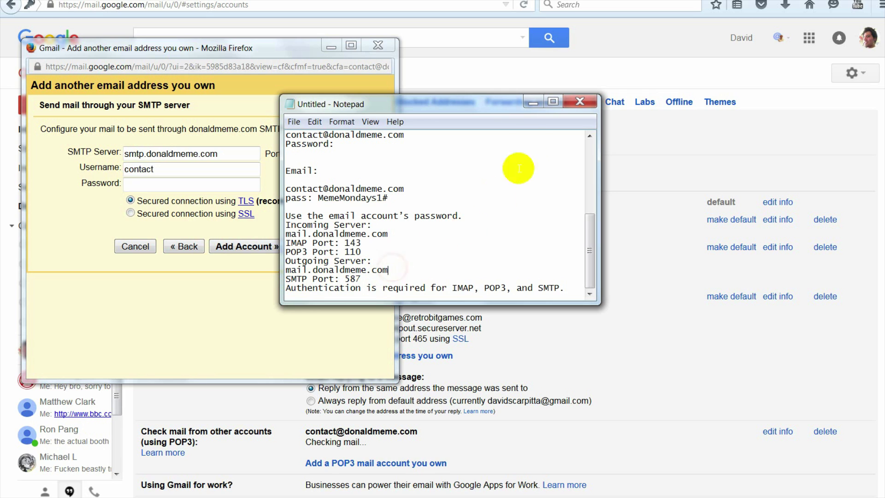
{"action": "left_click", "coordinate": [533, 102]}
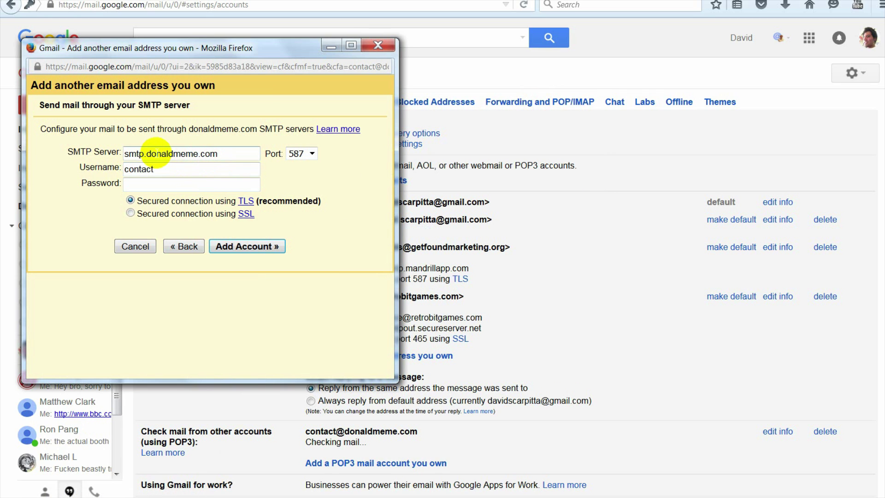
Step: Change the SMTP server from smtp.donaldmeme.com to mail.donaldmeme.com
{"action": "double_click", "coordinate": [135, 154]}
{"action": "key", "text": "BackSpace"}
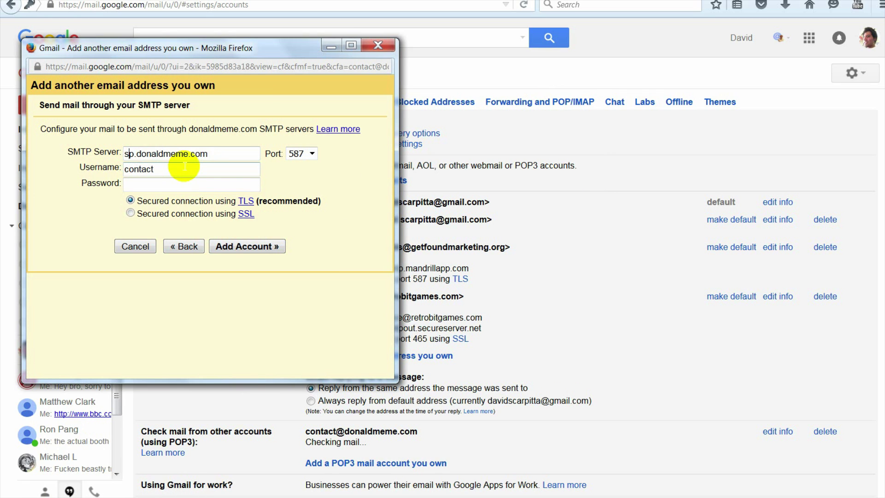
{"action": "left_click", "coordinate": [186, 169]}
{"action": "left_click", "coordinate": [193, 174]}
{"action": "type", "text": "@"}
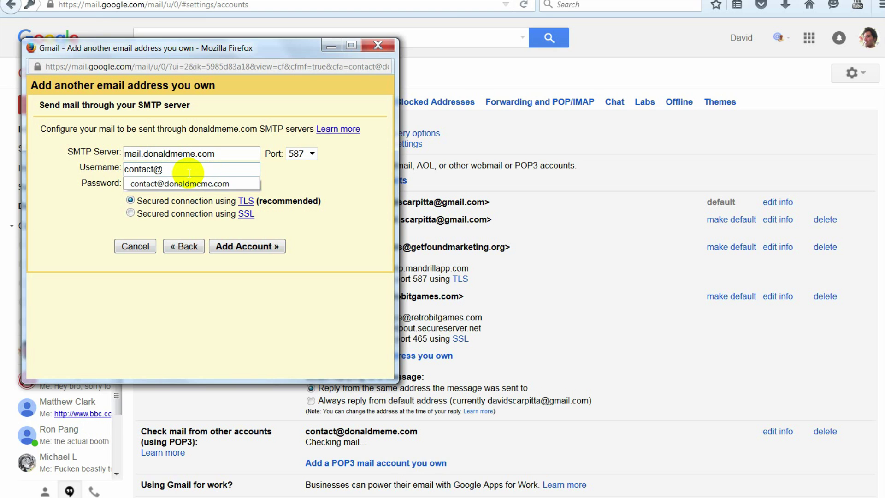
{"action": "left_click", "coordinate": [189, 183]}
{"action": "key", "text": "Tab"}
{"action": "type", "text": "•••••"}
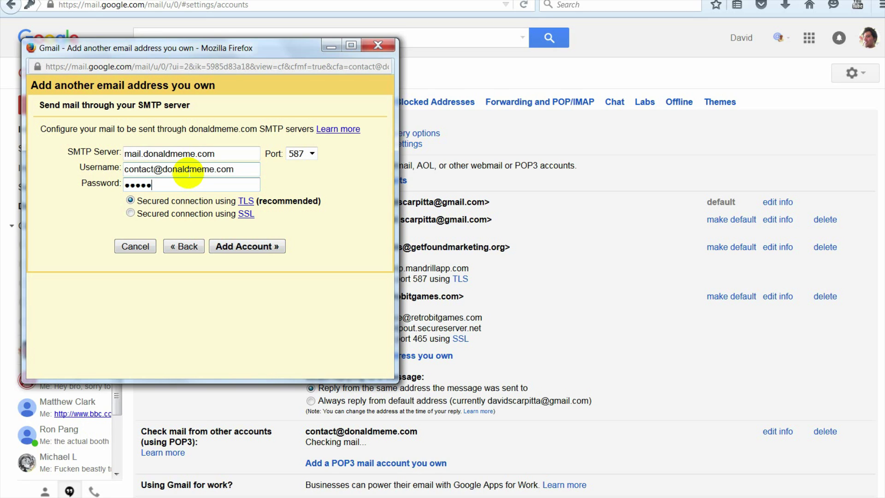
{"action": "key", "text": "BackSpace"}
{"action": "key", "text": "BackSpace"}
{"action": "key", "text": "BackSpace"}
{"action": "key", "text": "BackSpace"}
{"action": "key", "text": "BackSpace"}
{"action": "type", "text": "••••"}
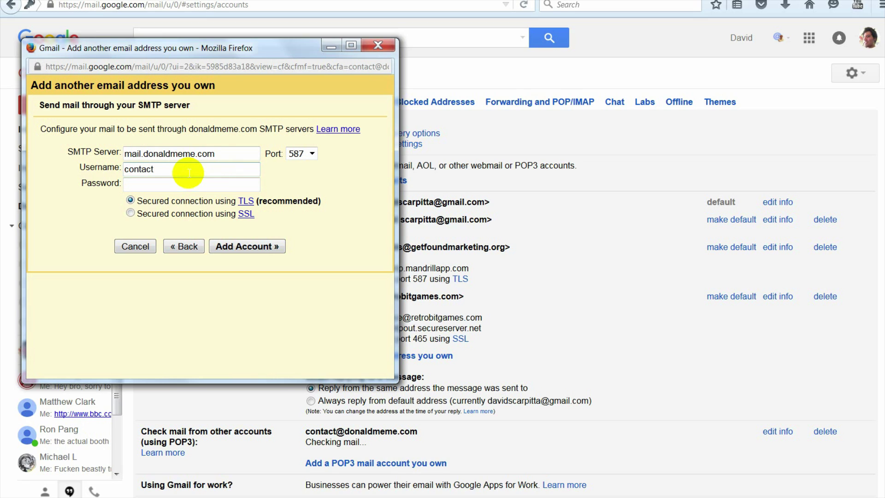
{"action": "type", "text": "@"}
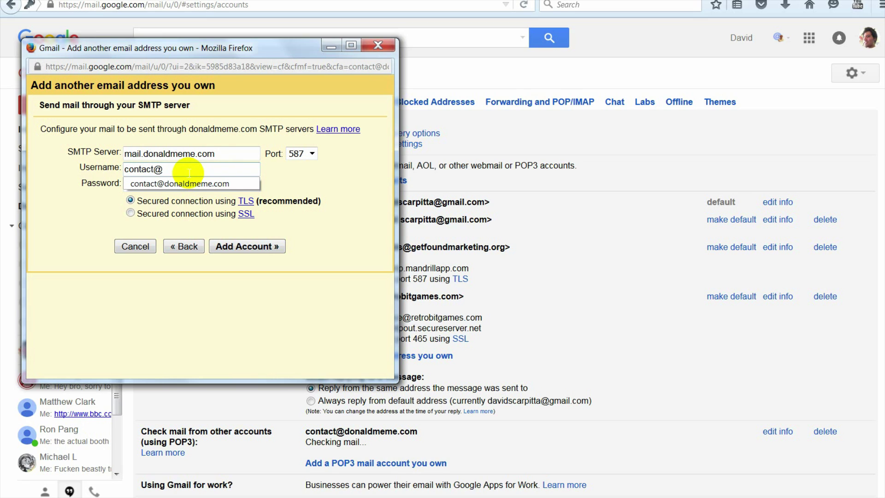
{"action": "key", "text": "Down"}
{"action": "key", "text": "Tab"}
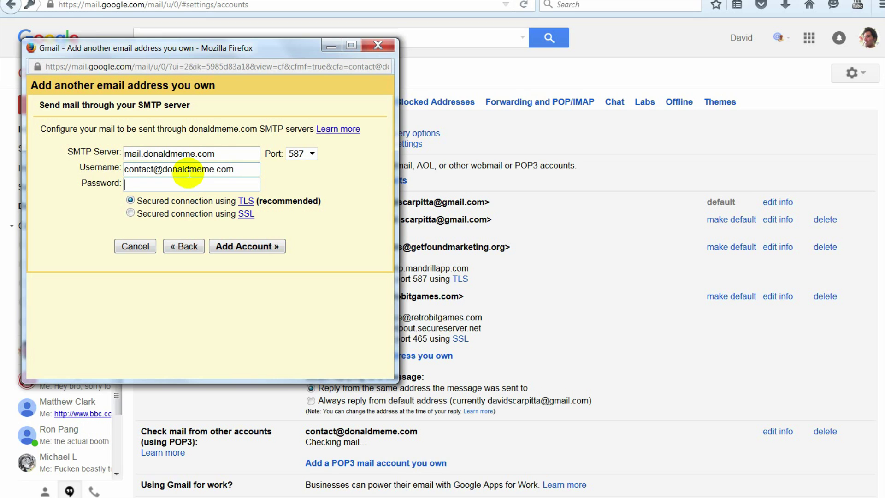
Step: Enter the account password and submit with Add Account on port 587 with TLS
{"action": "type", "text": "•••••••"}
{"action": "key", "text": "BackSpace"}
{"action": "key", "text": "BackSpace"}
{"action": "key", "text": "BackSpace"}
{"action": "key", "text": "BackSpace"}
{"action": "key", "text": "BackSpace"}
{"action": "key", "text": "BackSpace"}
{"action": "key", "text": "BackSpace"}
{"action": "type", "text": "•••••••••••••"}
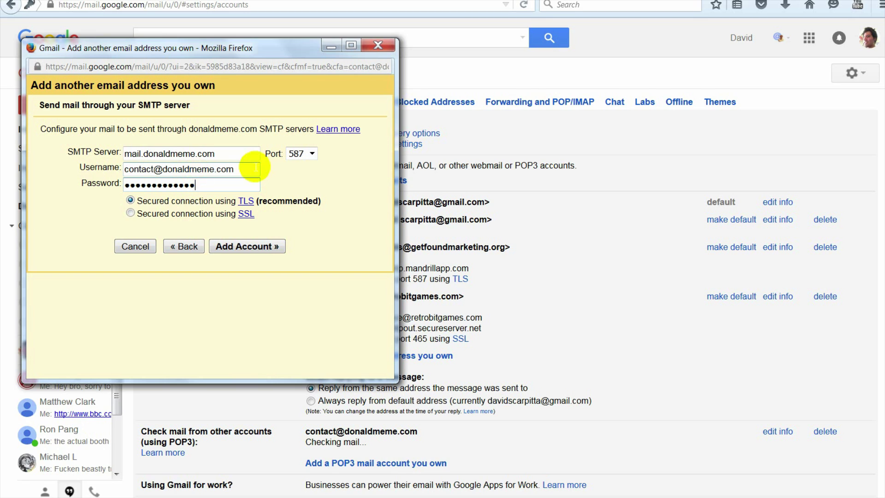
{"action": "left_click", "coordinate": [268, 247]}
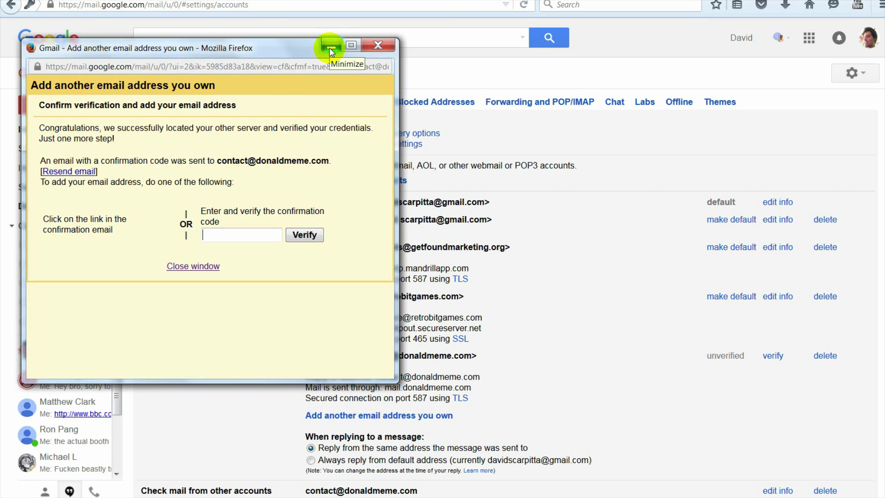
Step: Minimize the add-address popup and reload Gmail's Primary inbox
{"action": "left_click", "coordinate": [330, 48]}
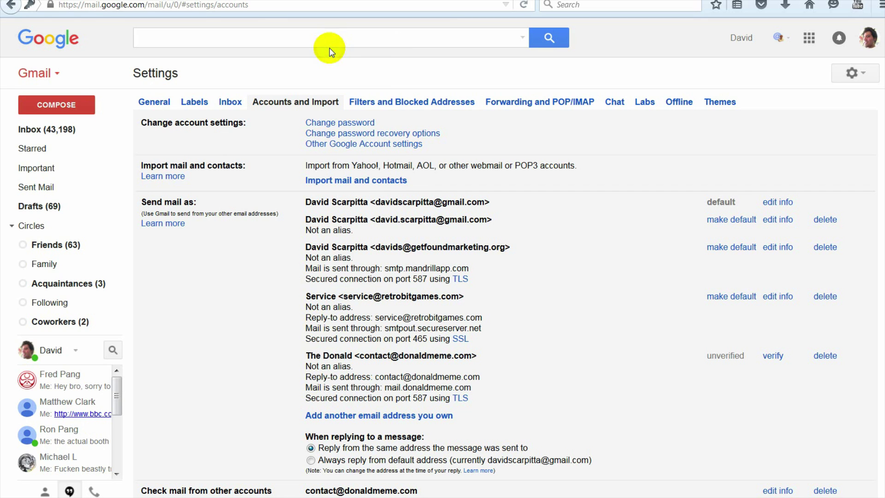
{"action": "left_click", "coordinate": [65, 136]}
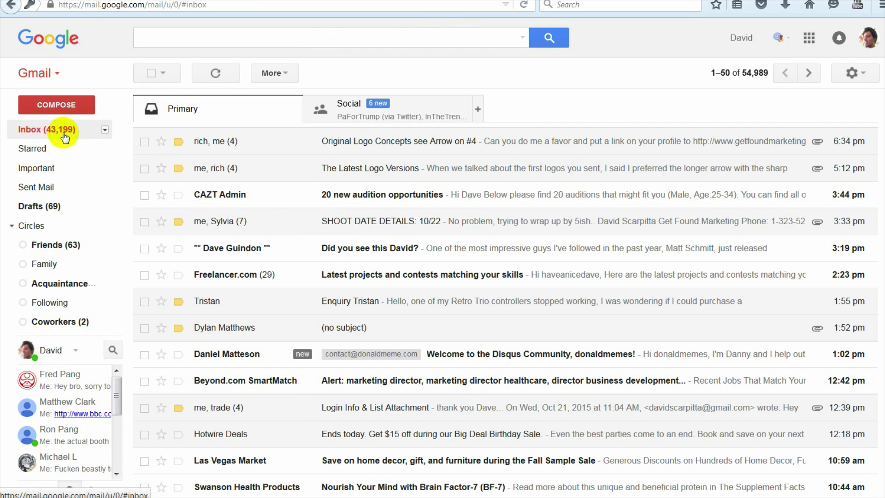
{"action": "left_click", "coordinate": [208, 116]}
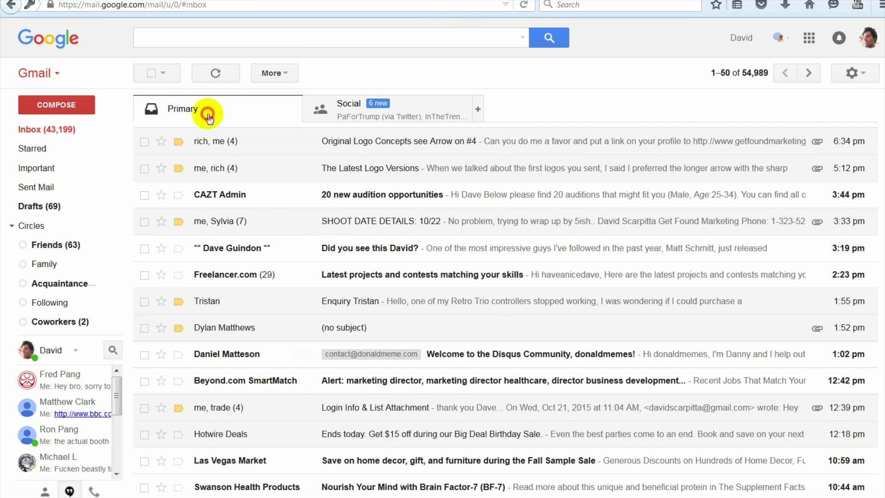
{"action": "left_click", "coordinate": [23, 130]}
Step: Open donaldmeme.com/webmail in a new Firefox tab
{"action": "key", "text": "ctrl+t"}
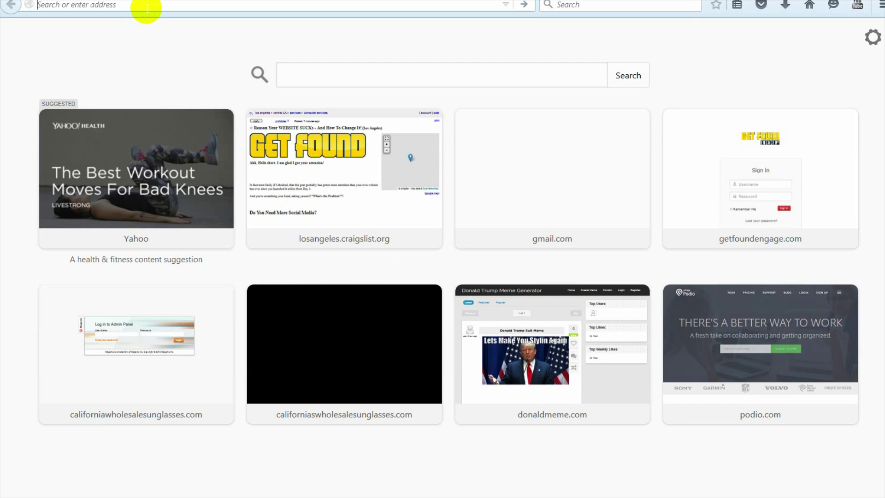
{"action": "type", "text": "donaldmeme.com/"}
{"action": "key", "text": "Right"}
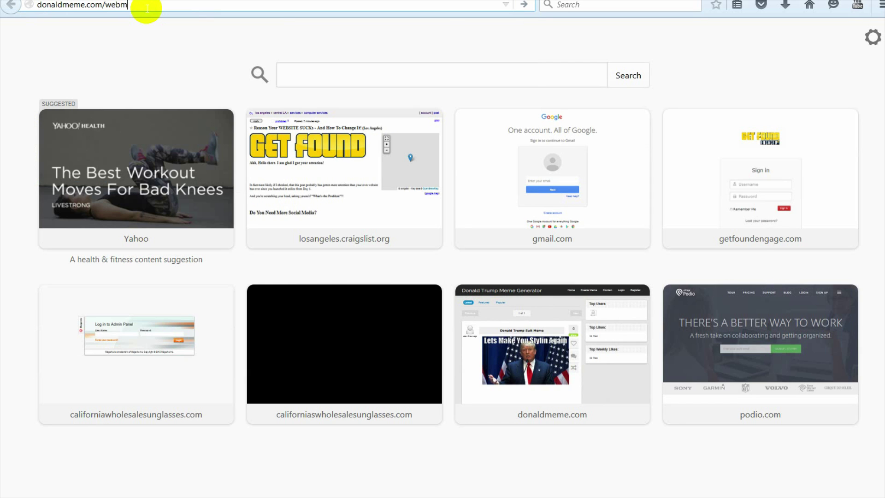
{"action": "key", "text": "Return"}
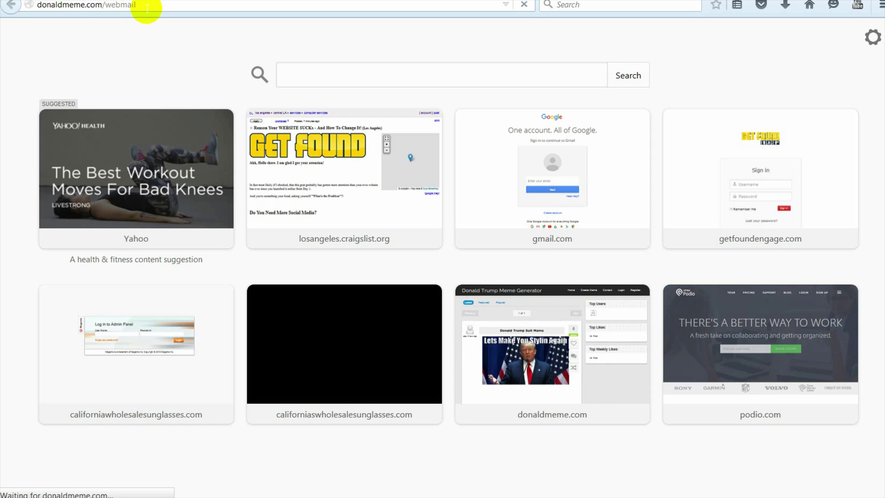
{"action": "key", "text": "Escape"}
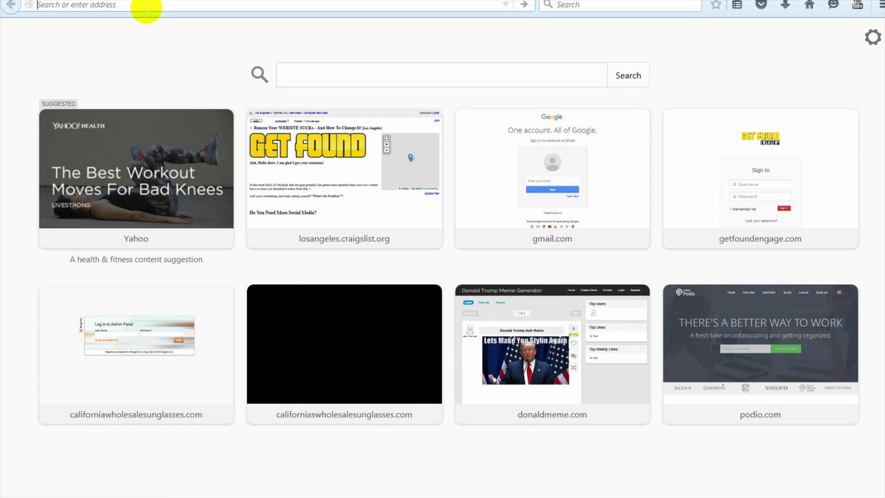
{"action": "type", "text": "donaldmeme.com/"}
{"action": "key", "text": "Right"}
{"action": "key", "text": "Return"}
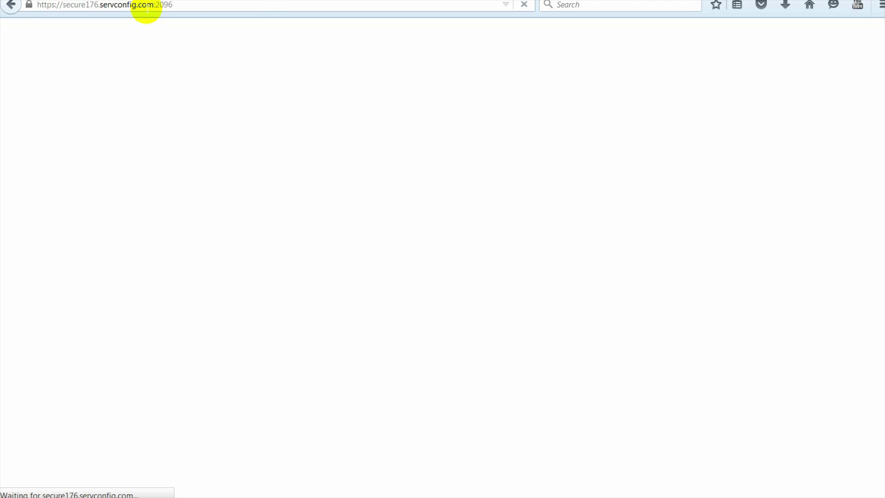
Step: Log in to cPanel Webmail with the mailbox address and password, then open SquirrelMail
{"action": "left_click", "coordinate": [475, 202]}
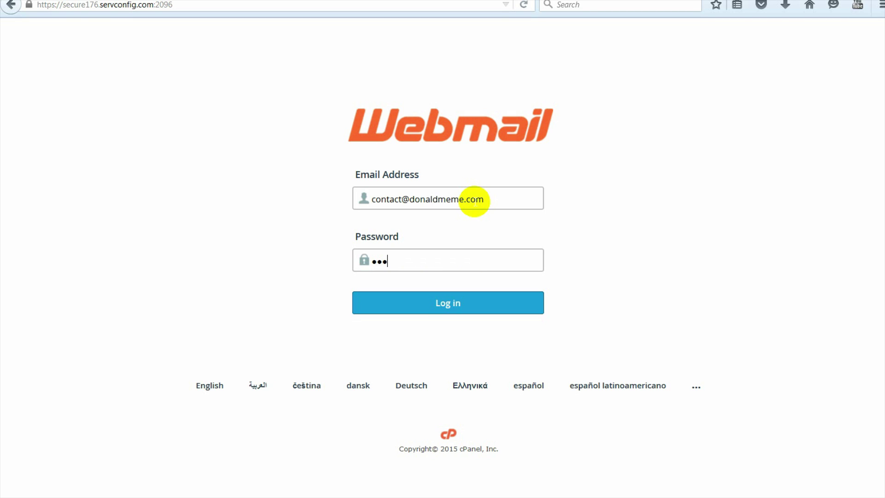
{"action": "key", "text": "BackSpace"}
{"action": "key", "text": "BackSpace"}
{"action": "type", "text": "•••"}
{"action": "left_click", "coordinate": [450, 300]}
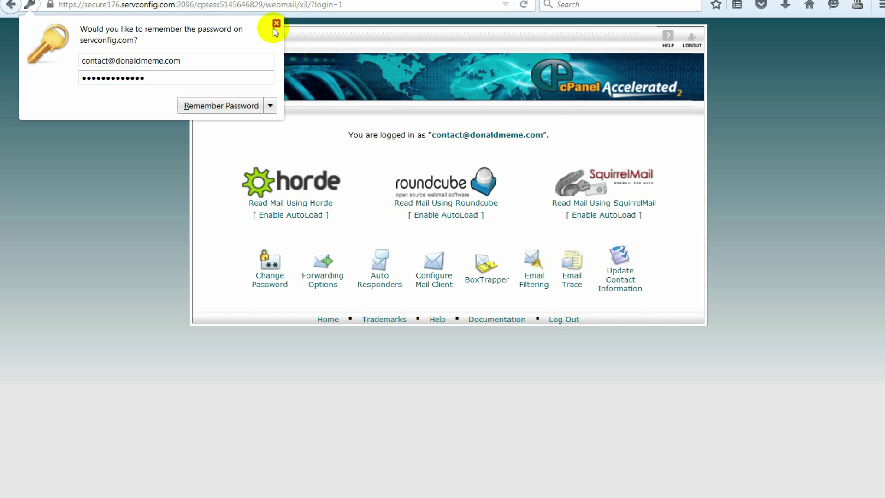
{"action": "left_click", "coordinate": [276, 23]}
{"action": "left_click", "coordinate": [566, 203]}
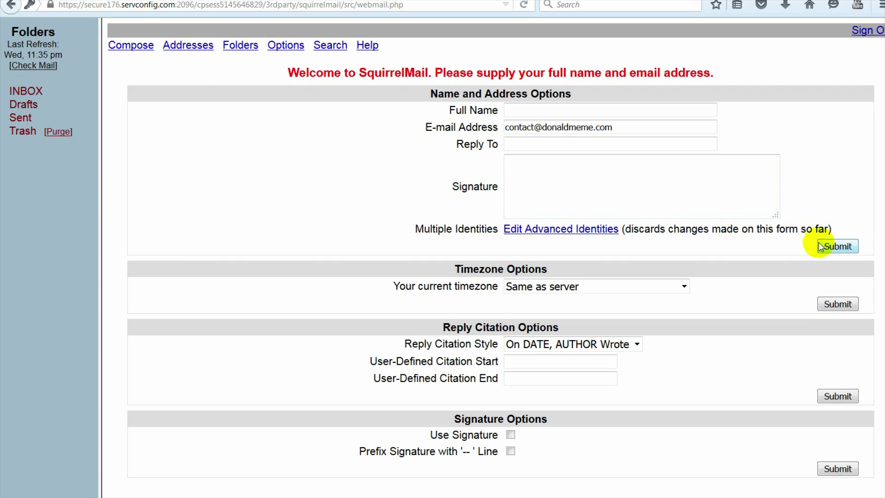
Step: Submit the full name under Name and Address Options, then show the INBOX folder
{"action": "left_click", "coordinate": [544, 109]}
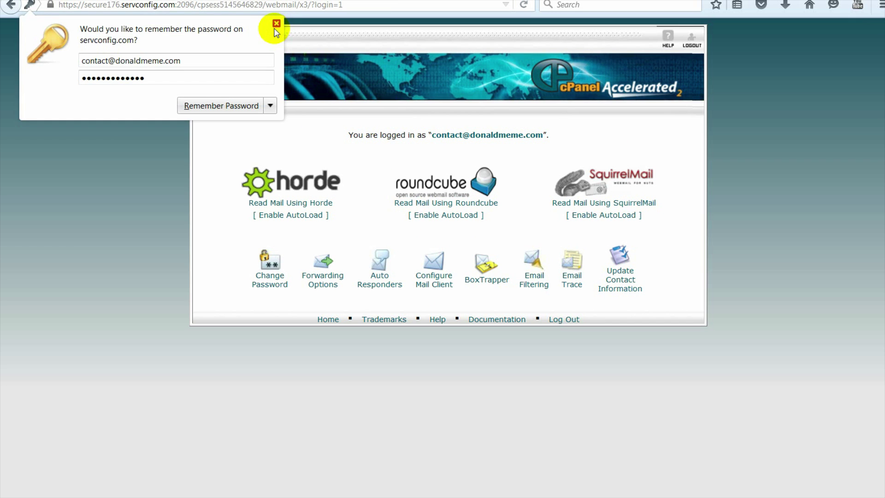
{"action": "left_click", "coordinate": [273, 28]}
{"action": "left_click", "coordinate": [563, 200]}
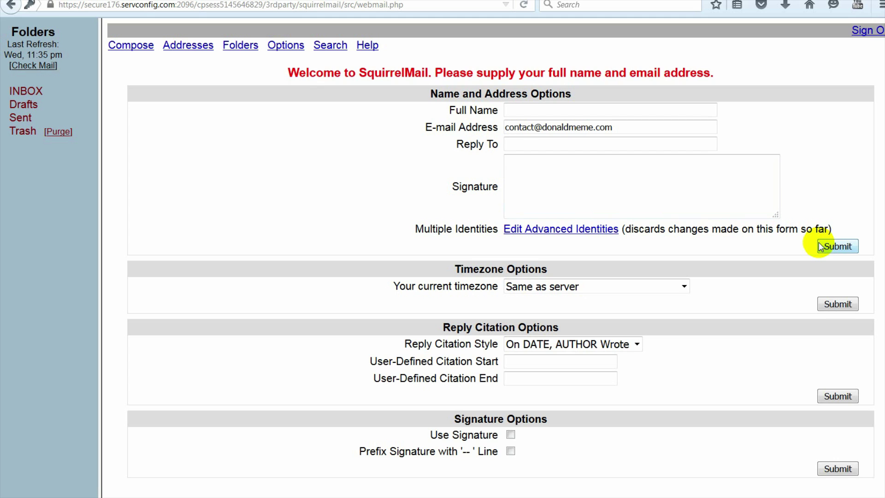
{"action": "left_click", "coordinate": [543, 109]}
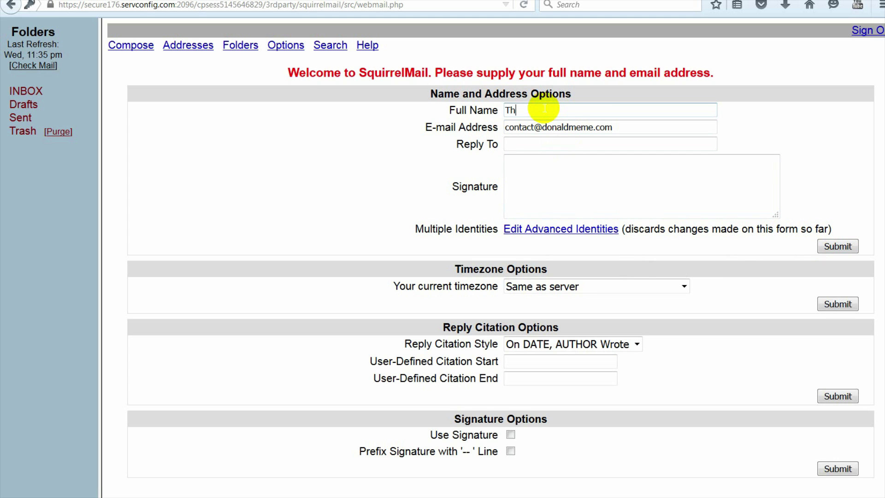
{"action": "left_click", "coordinate": [838, 246]}
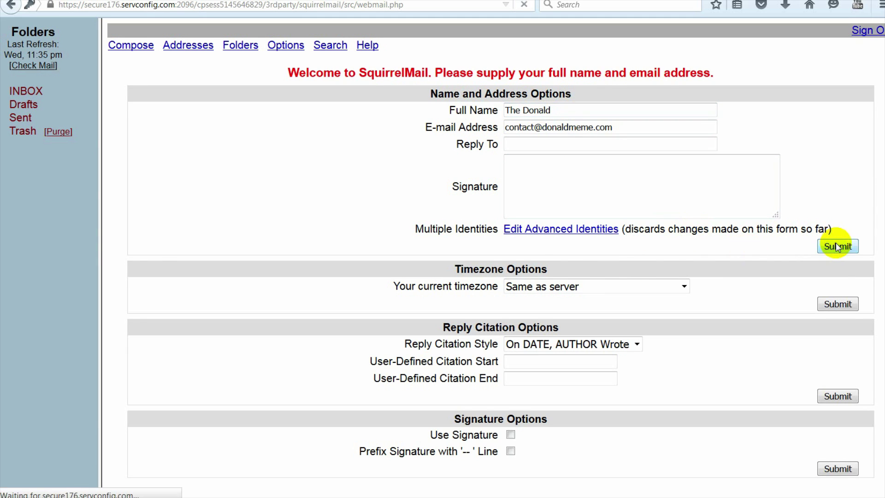
{"action": "left_click", "coordinate": [25, 95]}
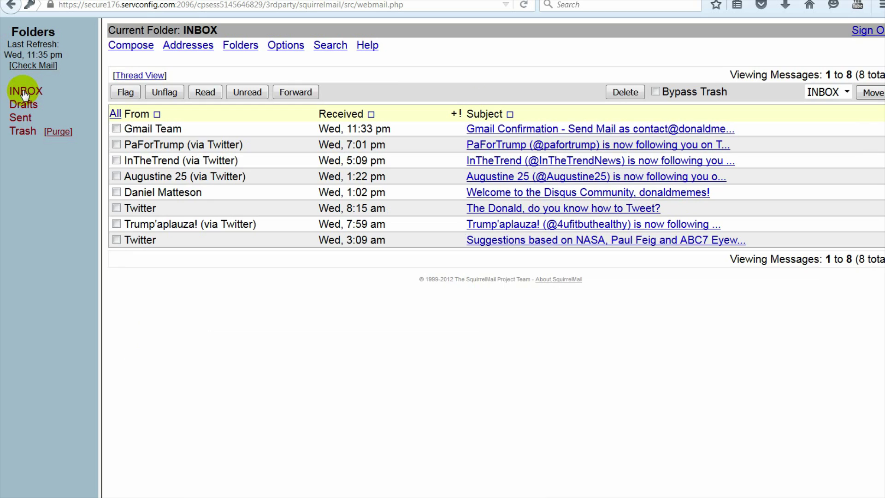
Step: Open the Gmail Confirmation message and select its confirmation code
{"action": "left_click", "coordinate": [516, 133]}
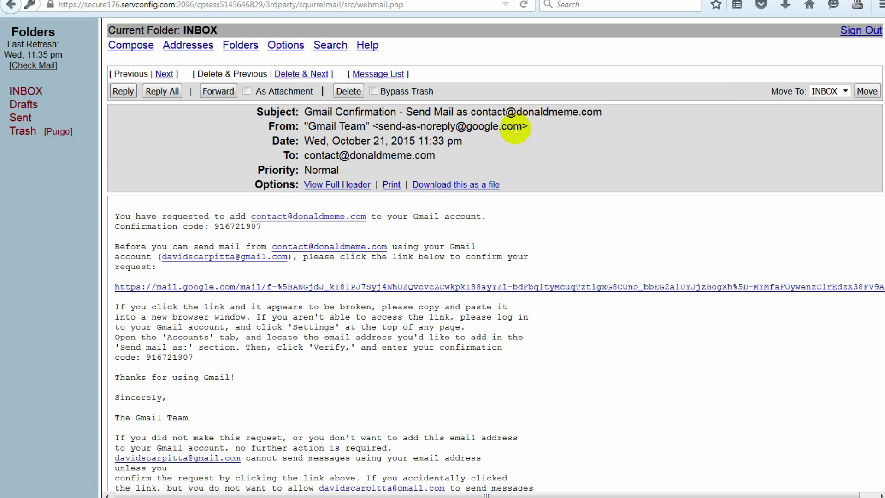
{"action": "scroll", "coordinate": [226, 389], "scroll_direction": "down", "scroll_amount": 4}
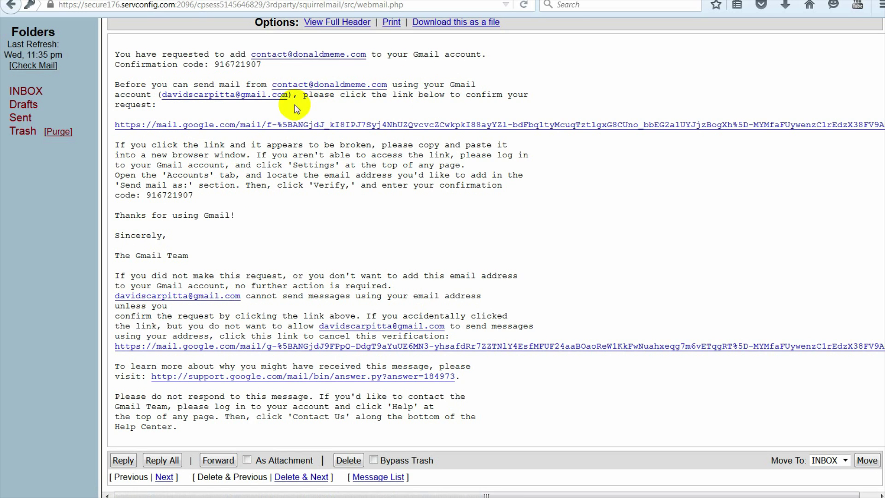
{"action": "scroll", "coordinate": [249, 372], "scroll_direction": "up", "scroll_amount": 3}
{"action": "scroll", "coordinate": [250, 372], "scroll_direction": "down", "scroll_amount": 3}
{"action": "left_click_drag", "start_coordinate": [260, 65], "coordinate": [213, 65]}
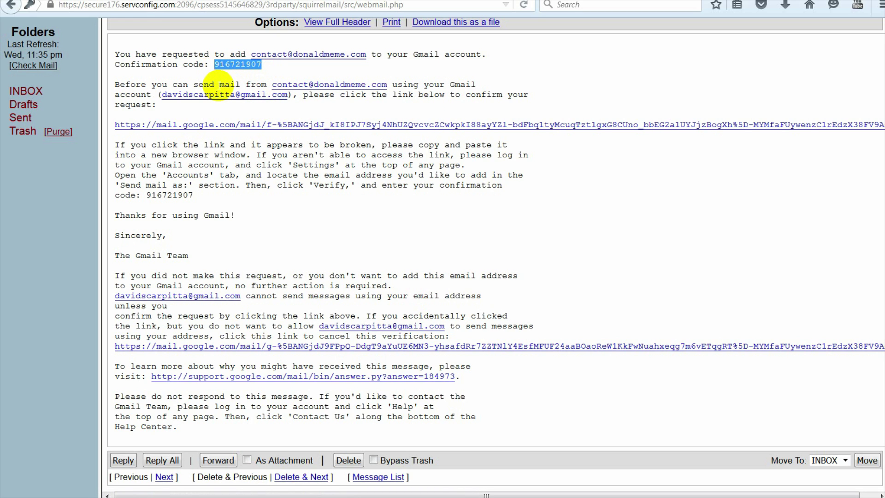
Step: Switch back to the Gmail inbox tab
{"action": "left_click", "coordinate": [240, 1]}
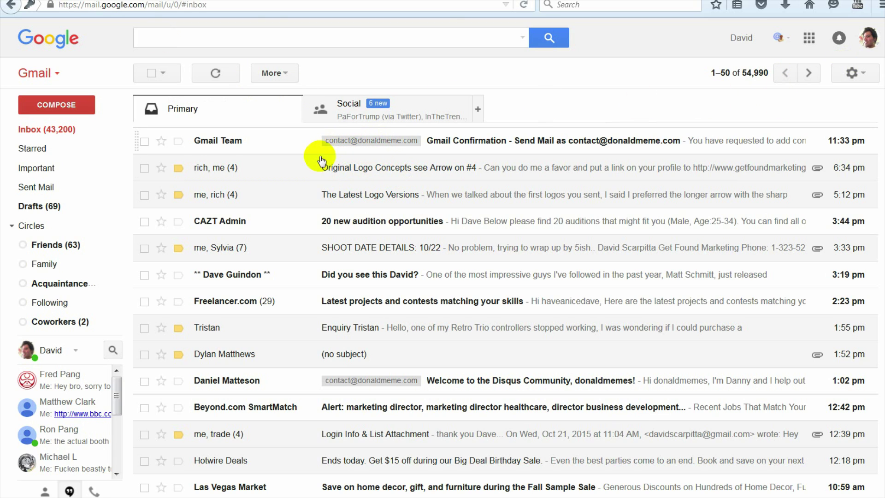
{"action": "left_click", "coordinate": [184, 1]}
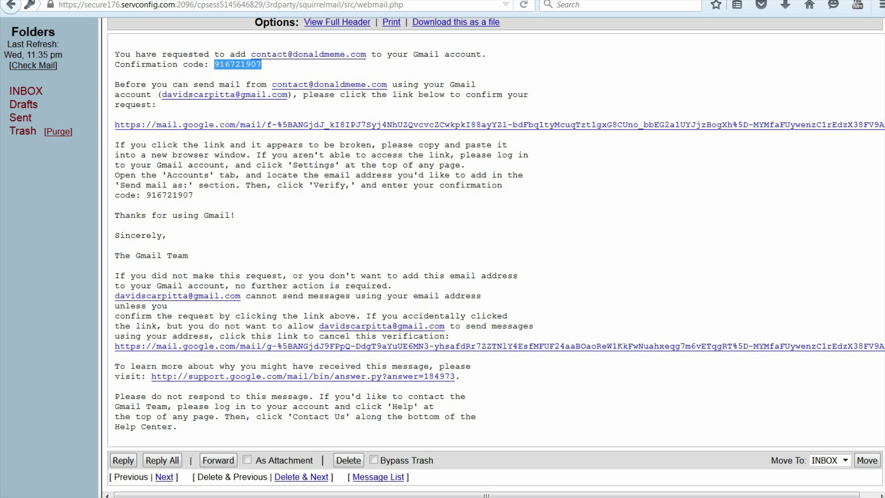
{"action": "left_click", "coordinate": [322, 0]}
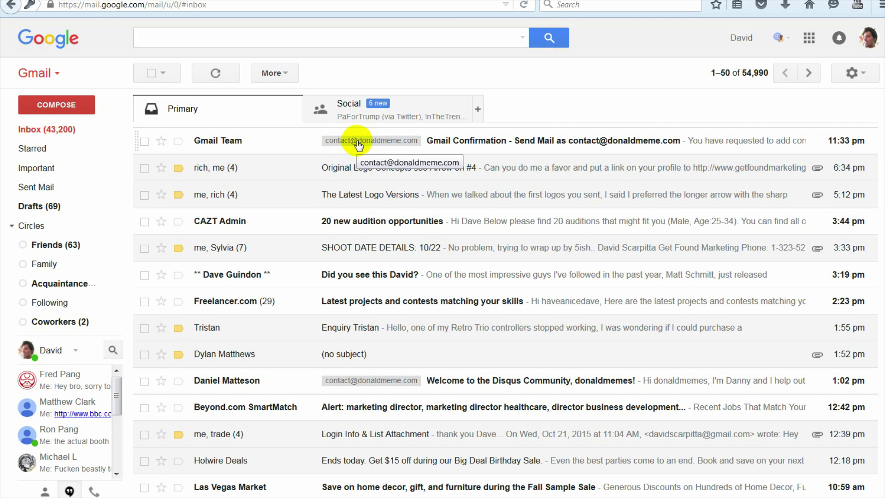
Step: Enter the emailed confirmation code in the add-address window and click Verify
{"action": "left_click", "coordinate": [851, 81]}
{"action": "left_click", "coordinate": [815, 209]}
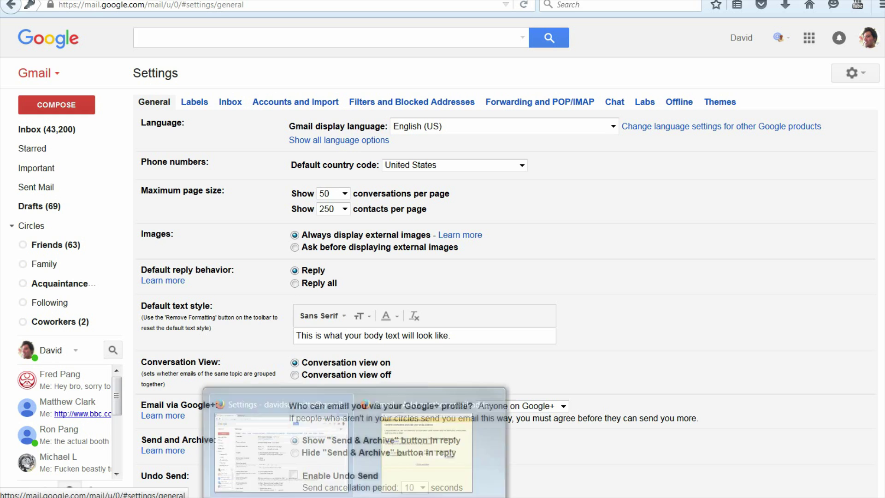
{"action": "left_click", "coordinate": [295, 465]}
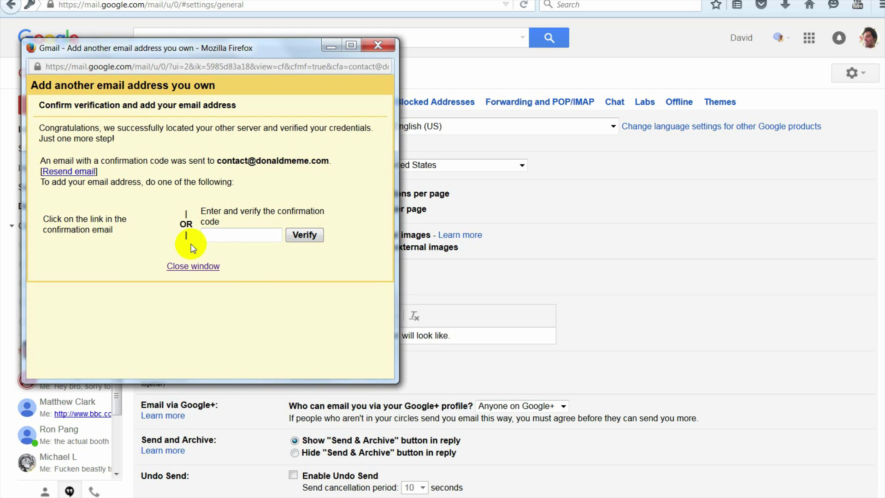
{"action": "left_click", "coordinate": [230, 234]}
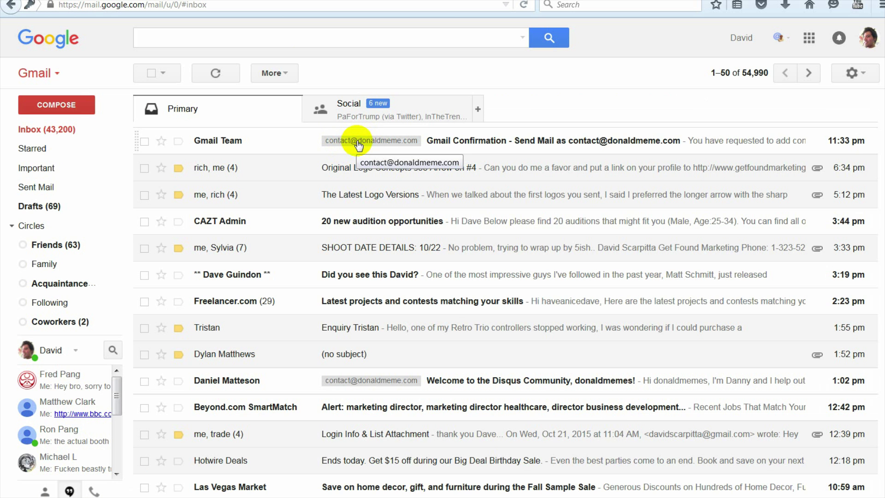
{"action": "left_click", "coordinate": [851, 73]}
{"action": "left_click", "coordinate": [815, 208]}
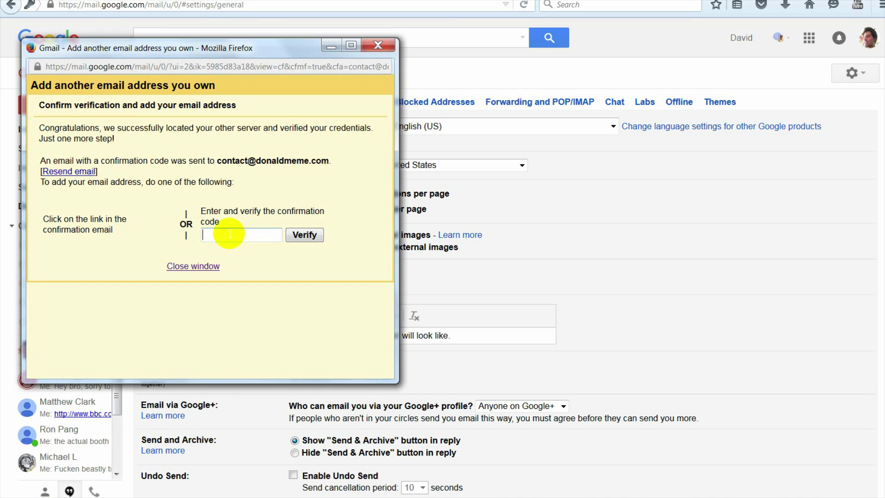
{"action": "left_click", "coordinate": [294, 236]}
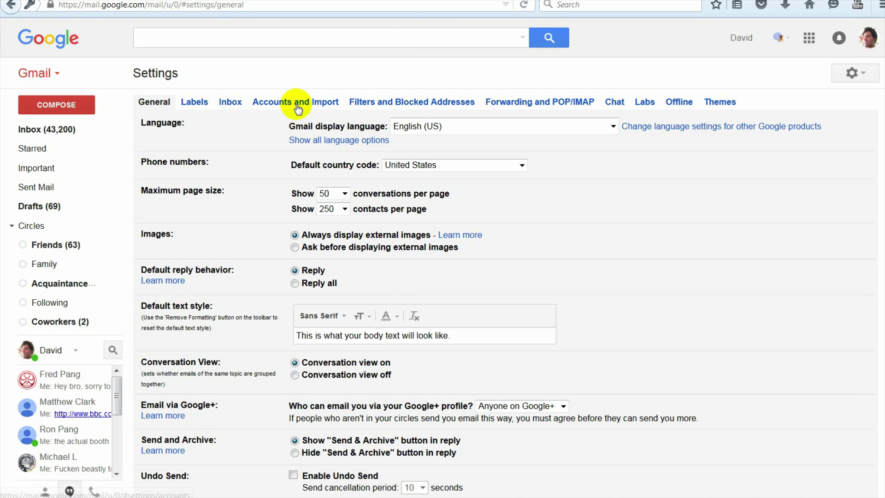
Step: Confirm the donaldmeme.com address appears under Send mail as in Accounts and Import
{"action": "left_click", "coordinate": [296, 102]}
{"action": "scroll", "coordinate": [325, 222], "scroll_direction": "down", "scroll_amount": 1}
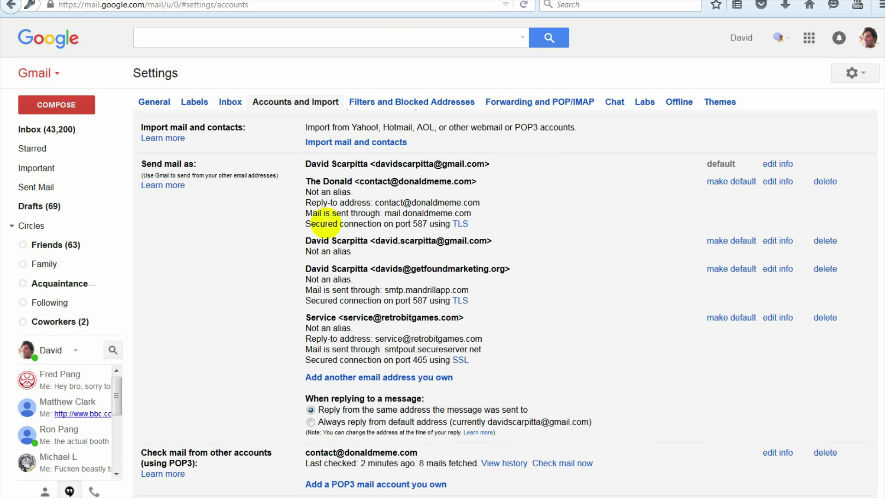
{"action": "left_click_drag", "start_coordinate": [306, 183], "coordinate": [480, 188]}
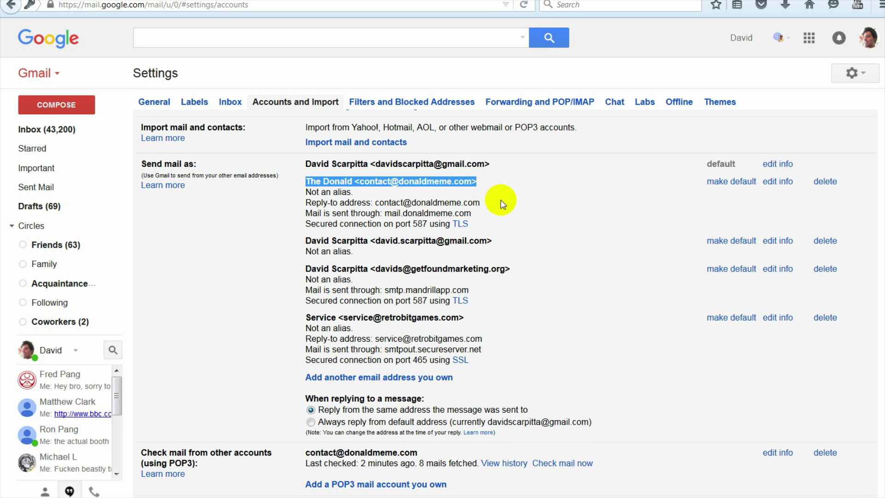
{"action": "left_click", "coordinate": [500, 200]}
Step: Read the Gmail Confirmation email and go back to the inbox list
{"action": "left_click", "coordinate": [47, 136]}
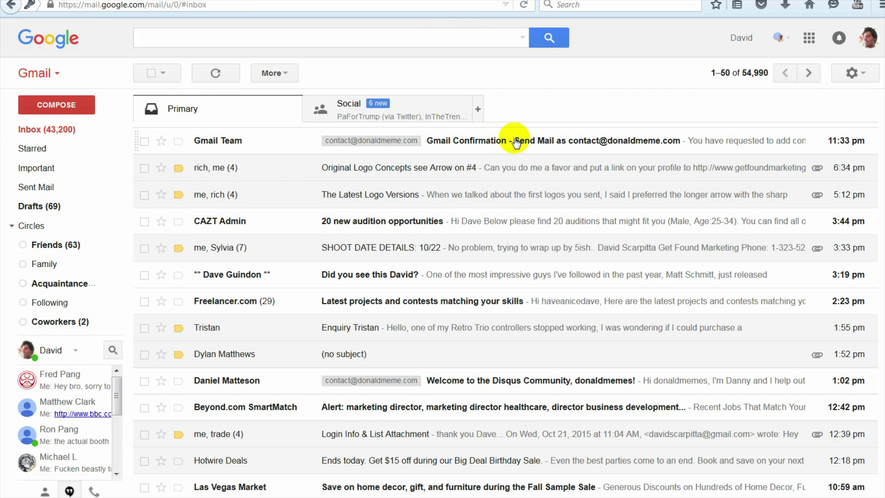
{"action": "left_click", "coordinate": [515, 142]}
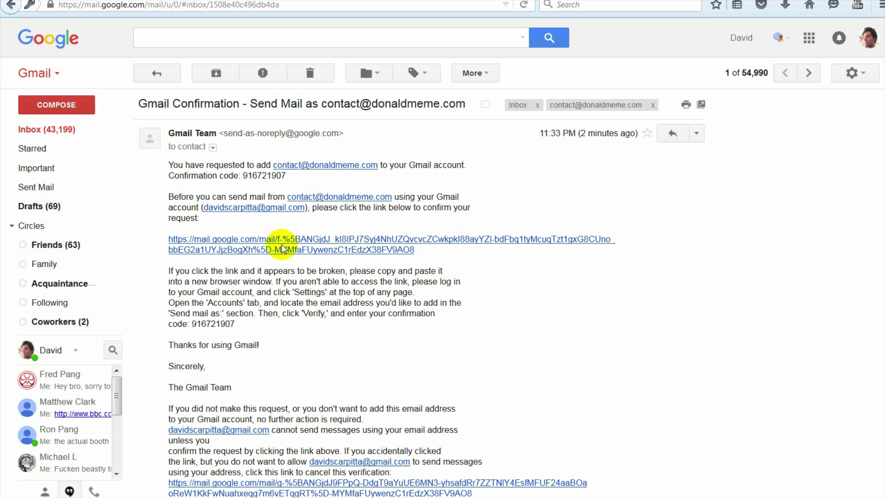
{"action": "left_click", "coordinate": [67, 129]}
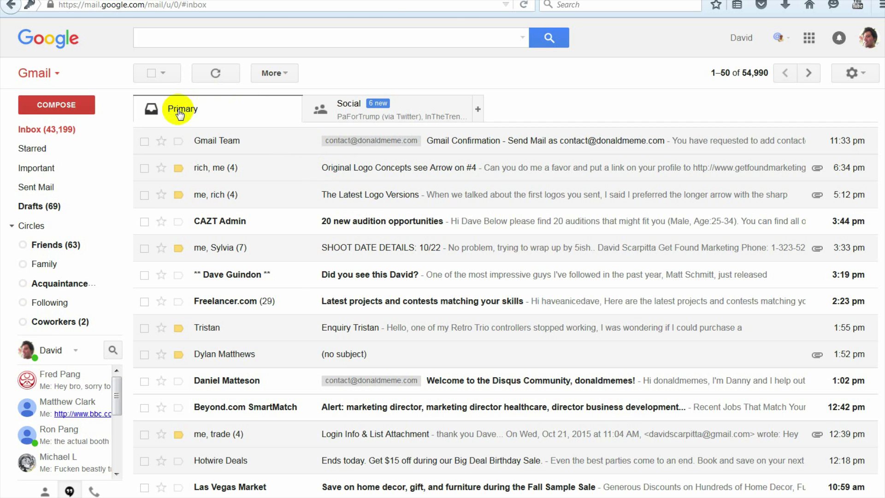
Step: Show the SquirrelMail inbox, then return to the Gmail inbox list
{"action": "key", "text": "alt+Tab"}
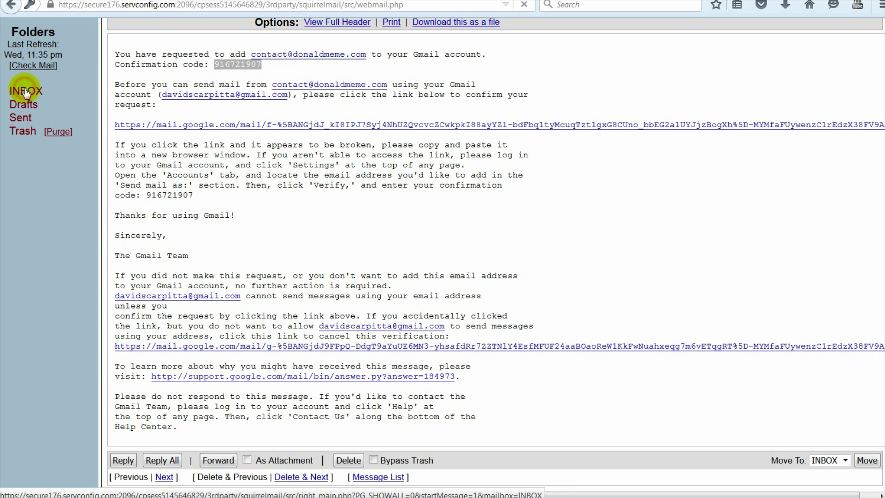
{"action": "left_click", "coordinate": [25, 92]}
{"action": "key", "text": "alt+Tab"}
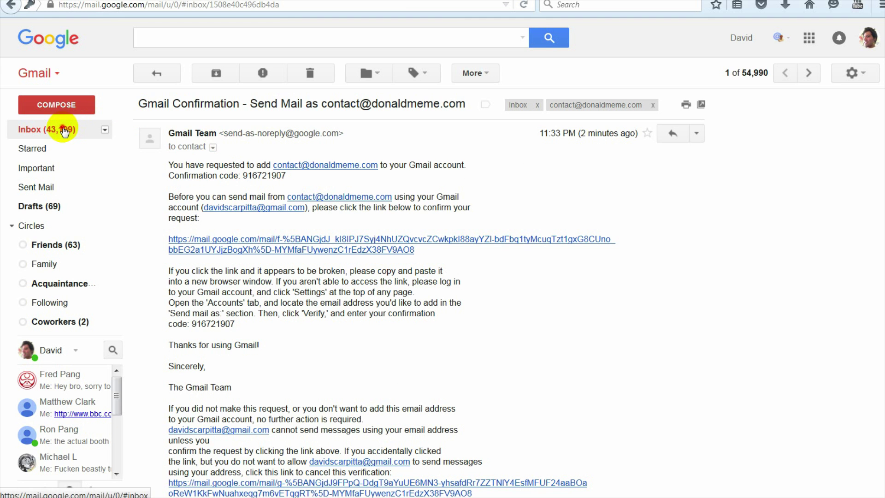
{"action": "left_click", "coordinate": [69, 130]}
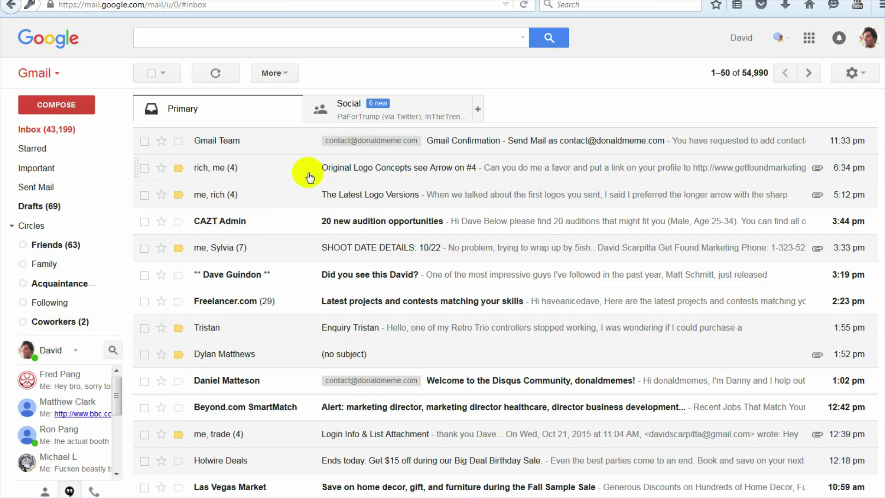
Step: Sign Out of SquirrelMail and switch back to the Gmail window
{"action": "key", "text": "alt+Tab"}
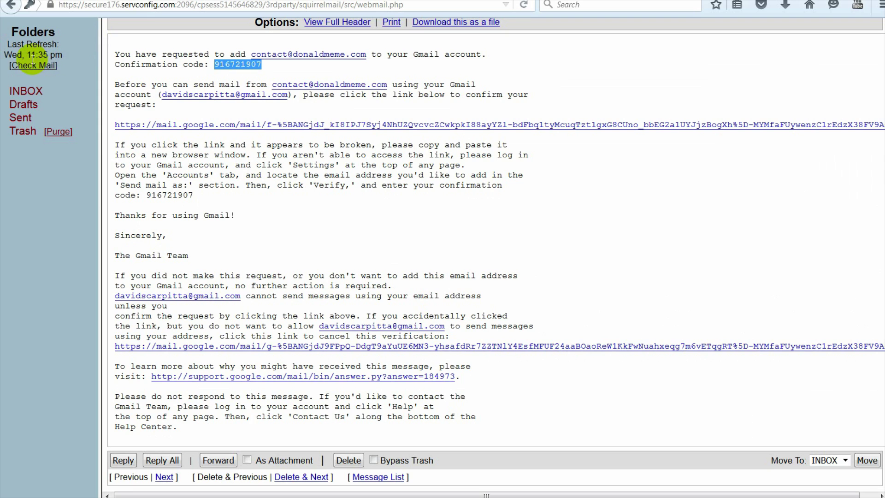
{"action": "left_click", "coordinate": [26, 91]}
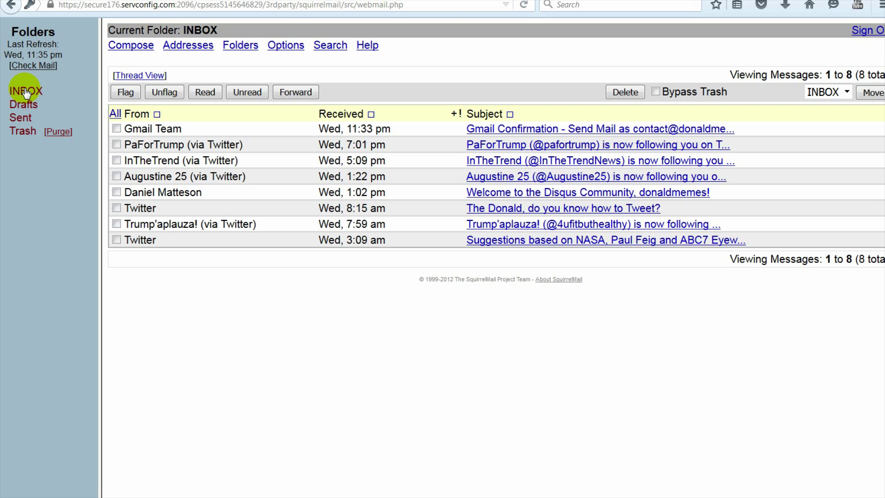
{"action": "left_click", "coordinate": [864, 31]}
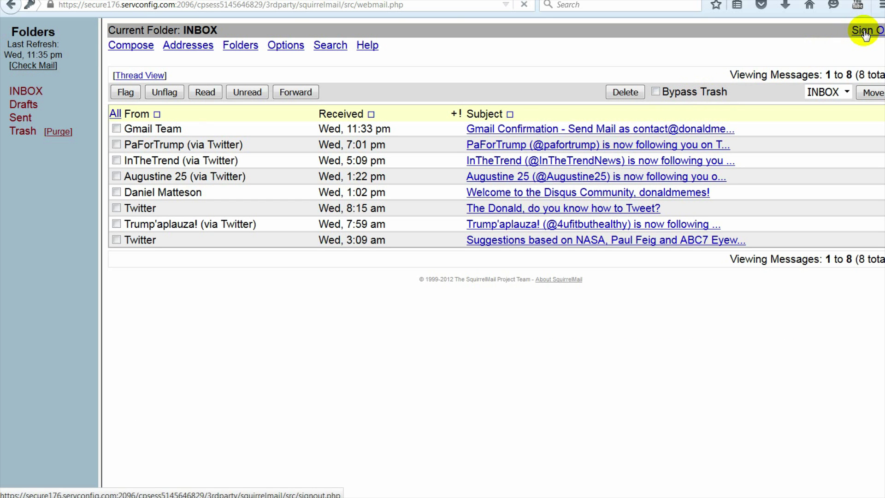
{"action": "key", "text": "alt+Tab"}
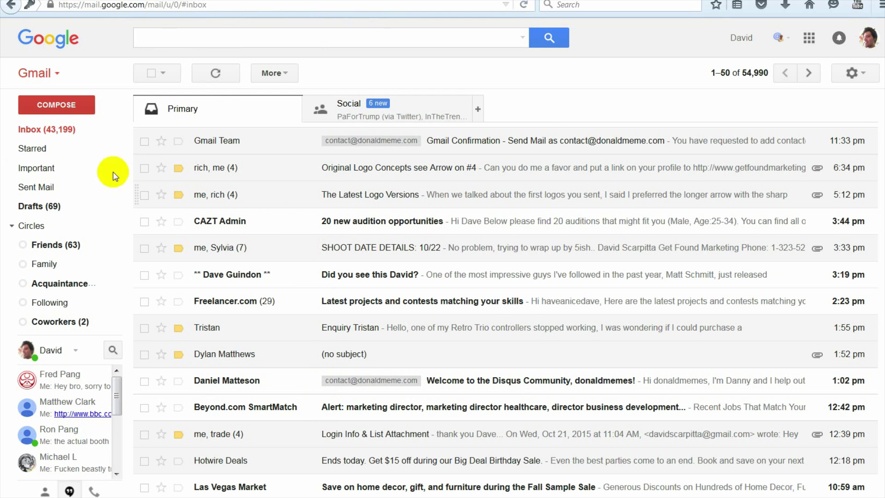
Step: Start a message to your own Gmail contact, sent from the donaldmeme.com address
{"action": "left_click", "coordinate": [54, 105]}
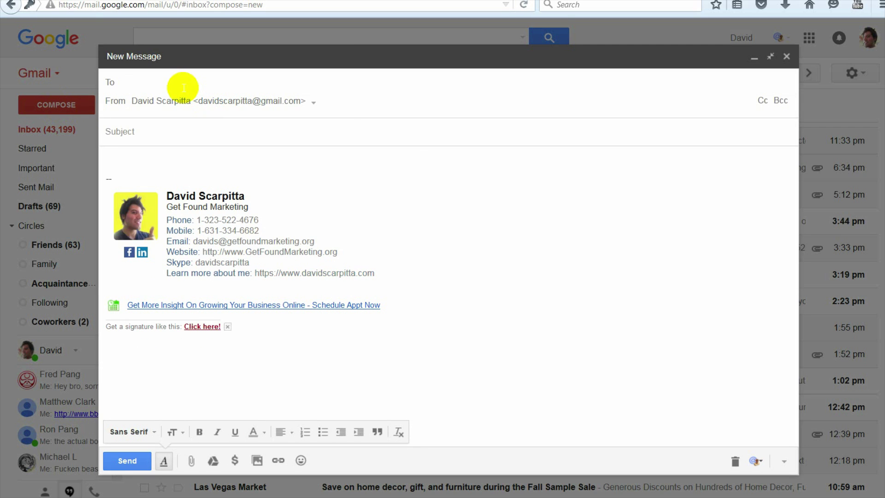
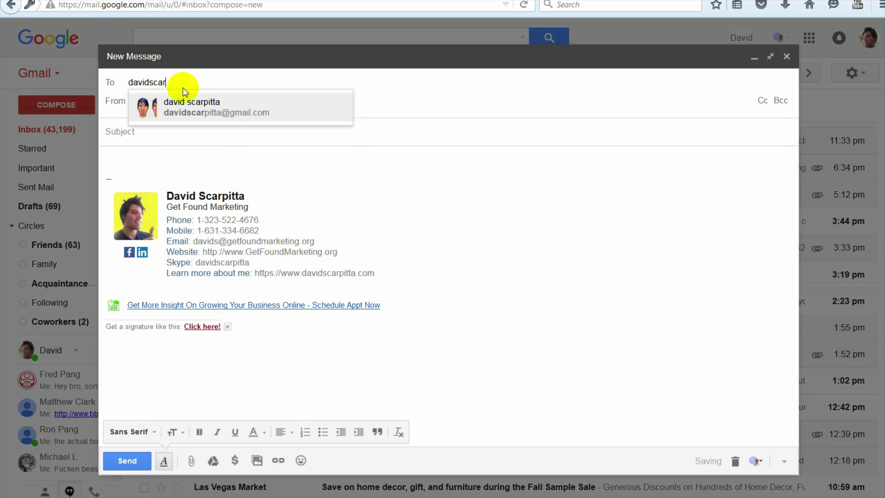
{"action": "left_click", "coordinate": [183, 93]}
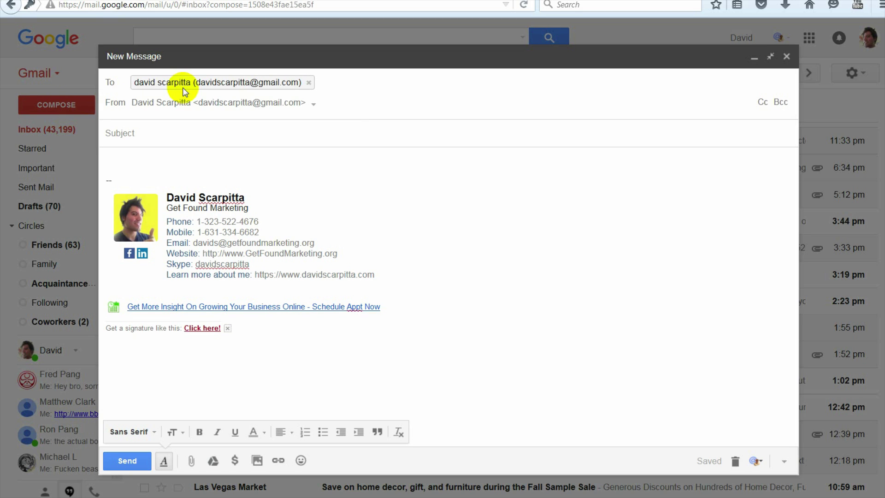
{"action": "left_click", "coordinate": [201, 105]}
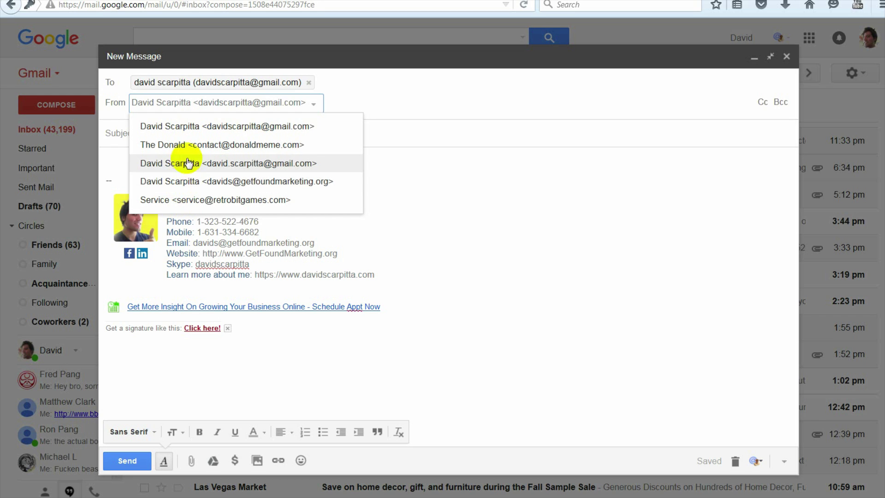
{"action": "left_click", "coordinate": [203, 110]}
{"action": "left_click", "coordinate": [200, 107]}
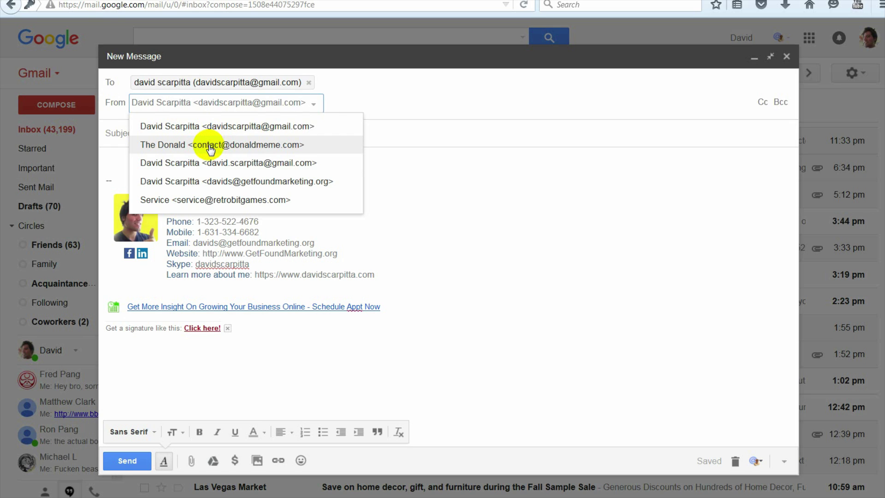
{"action": "left_click", "coordinate": [208, 146]}
Step: Send the test message 'This is a Test for the Donald!'
{"action": "left_click", "coordinate": [239, 133]}
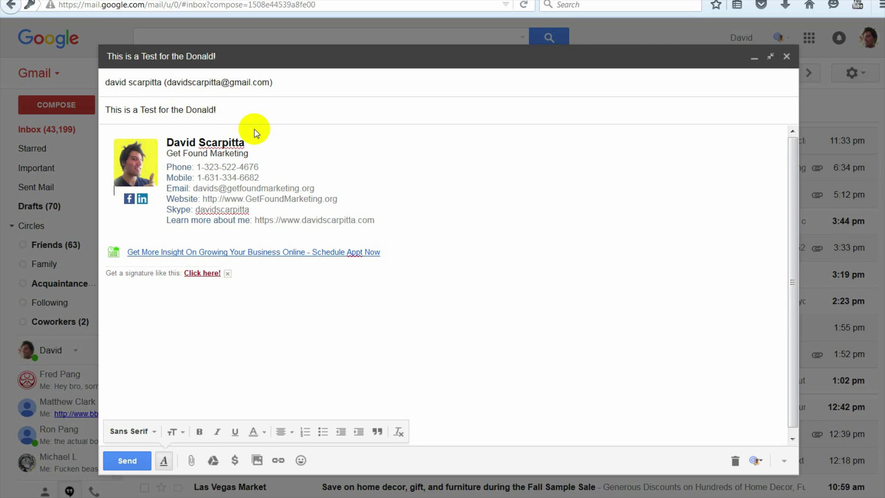
{"action": "left_click", "coordinate": [113, 133]}
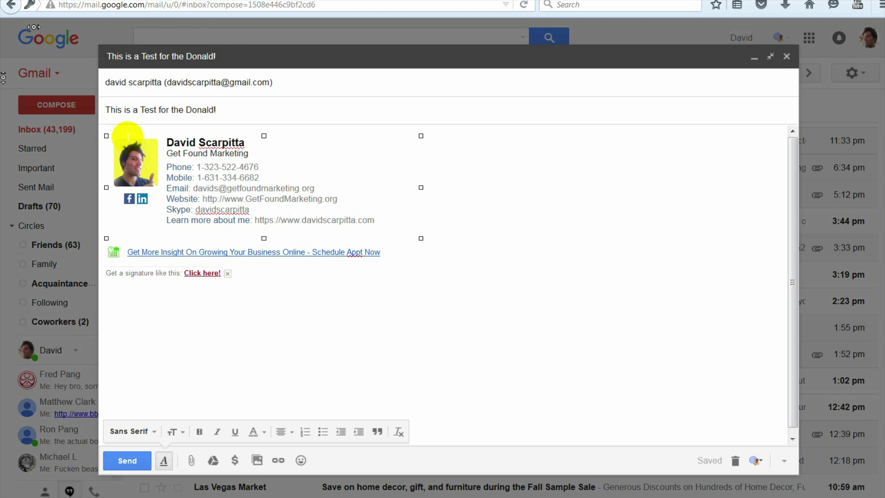
{"action": "left_click", "coordinate": [533, 364]}
{"action": "left_click", "coordinate": [537, 142]}
{"action": "left_click", "coordinate": [524, 148]}
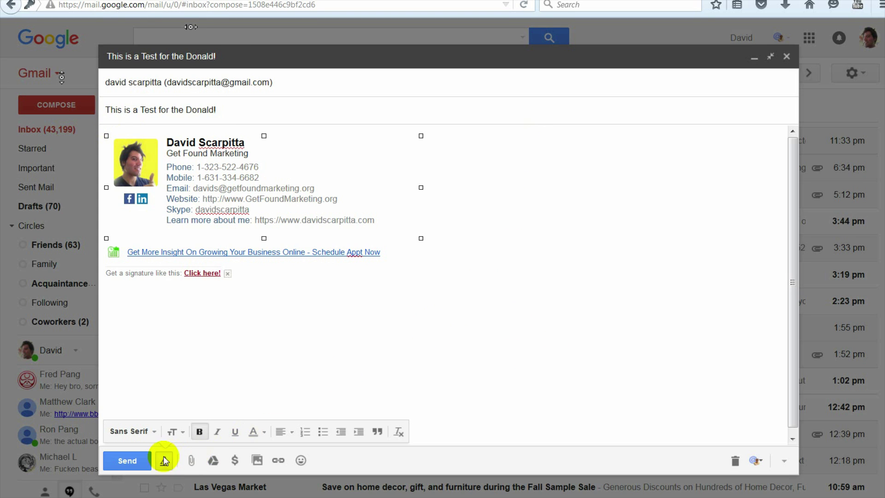
{"action": "left_click", "coordinate": [131, 461]}
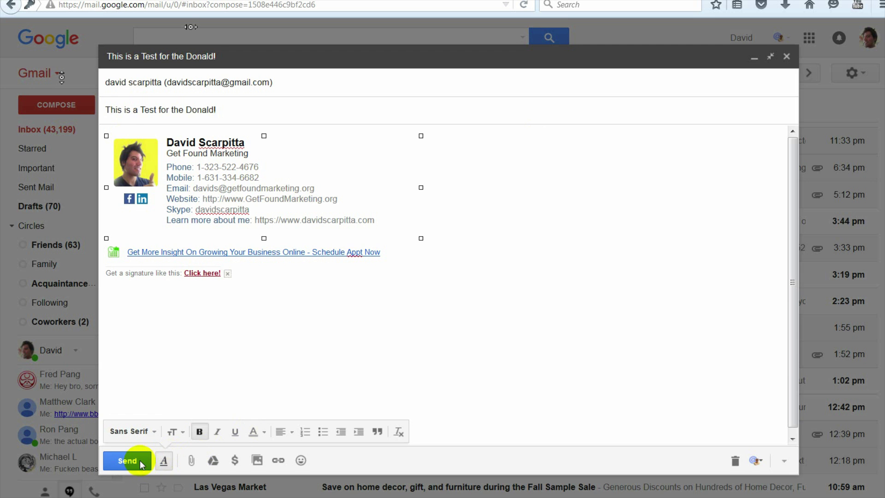
Step: Refresh the inbox, open 'This is a Test for the Donald!' and view its delivery details
{"action": "left_click", "coordinate": [138, 462]}
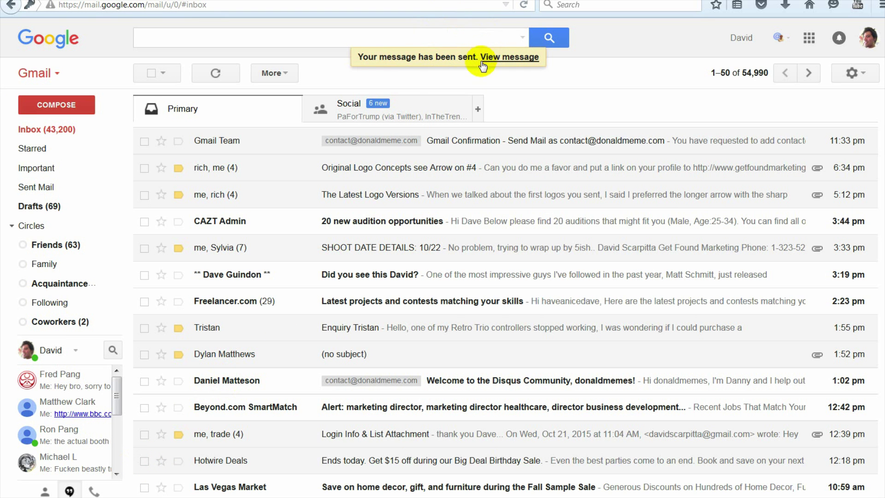
{"action": "left_click", "coordinate": [56, 137]}
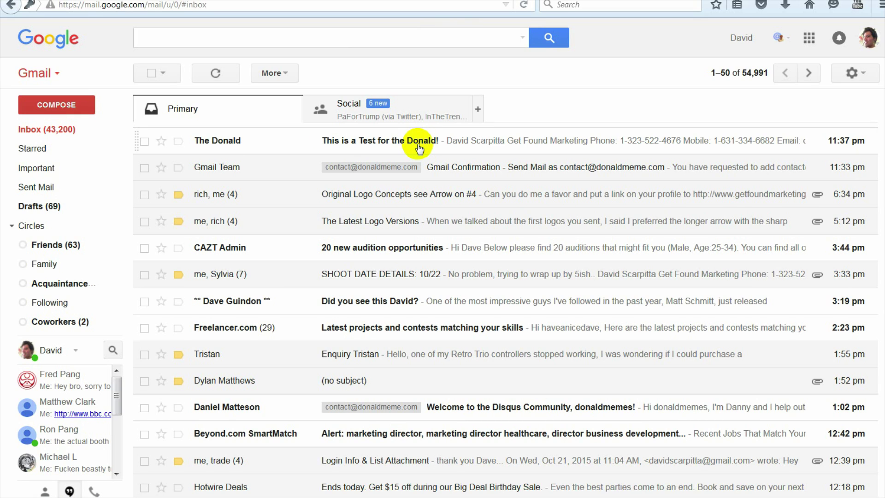
{"action": "left_click", "coordinate": [416, 143]}
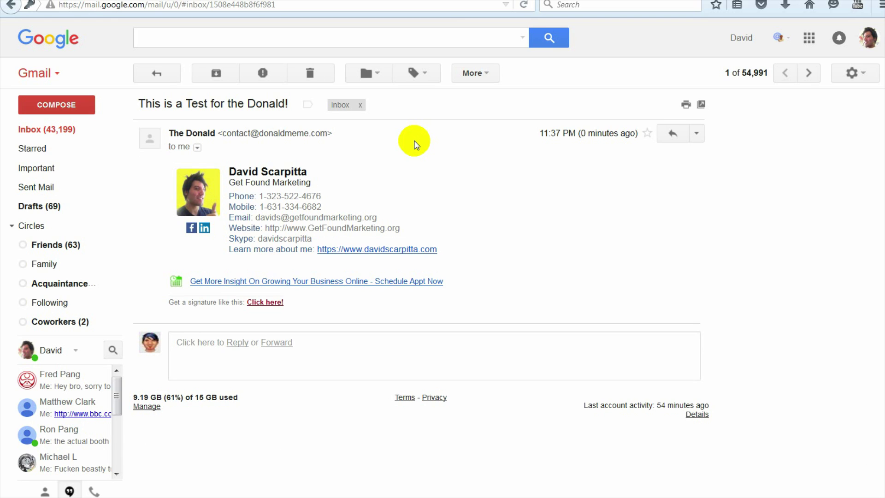
{"action": "left_click", "coordinate": [198, 147]}
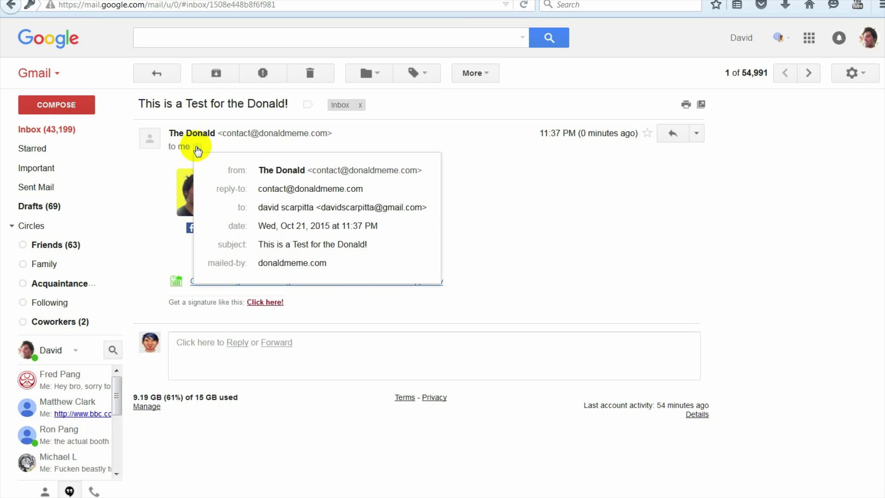
{"action": "left_click", "coordinate": [462, 164]}
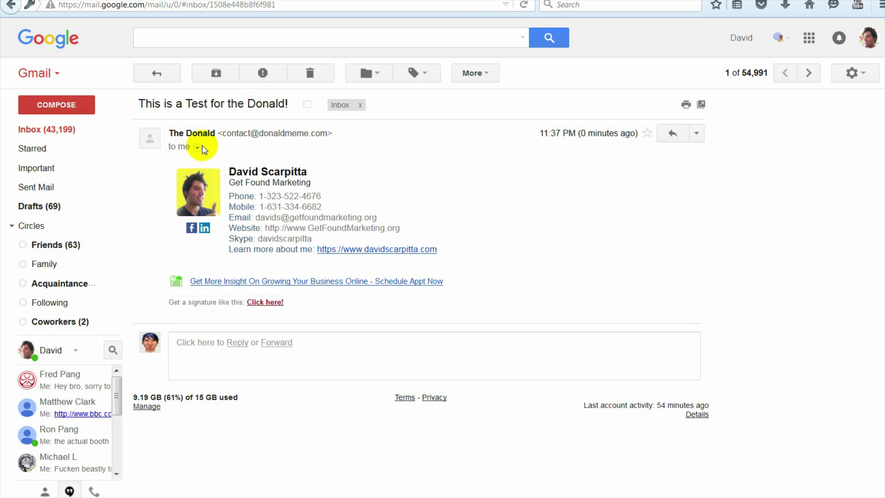
Step: Check the sender and recipient addresses shown in the test message's details
{"action": "left_click_drag", "start_coordinate": [223, 134], "coordinate": [326, 138]}
{"action": "left_click", "coordinate": [315, 148]}
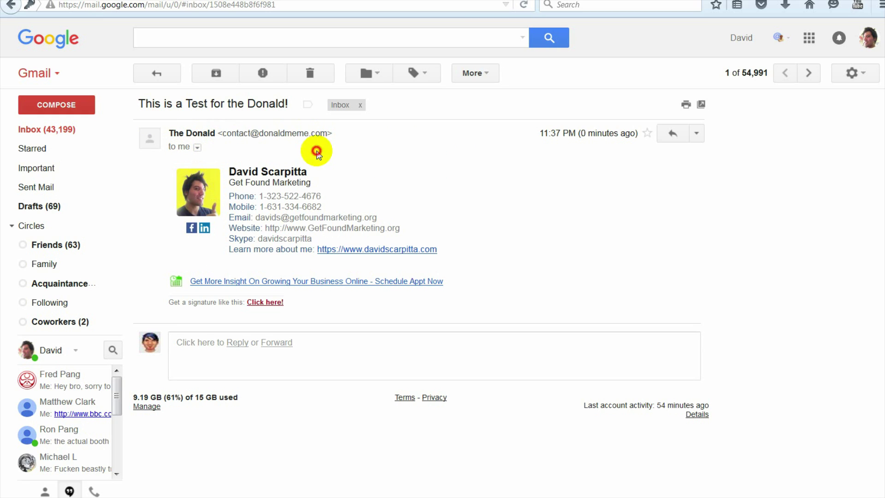
{"action": "left_click", "coordinate": [198, 148]}
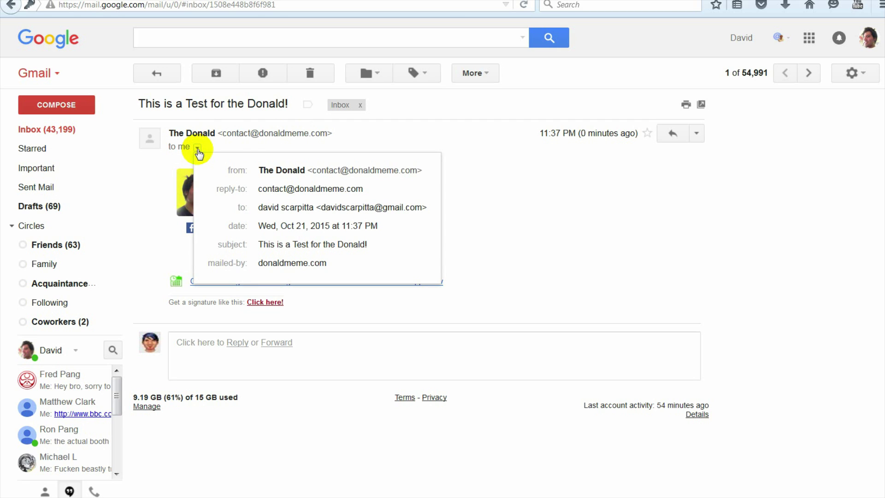
{"action": "left_click_drag", "start_coordinate": [322, 207], "coordinate": [416, 207]}
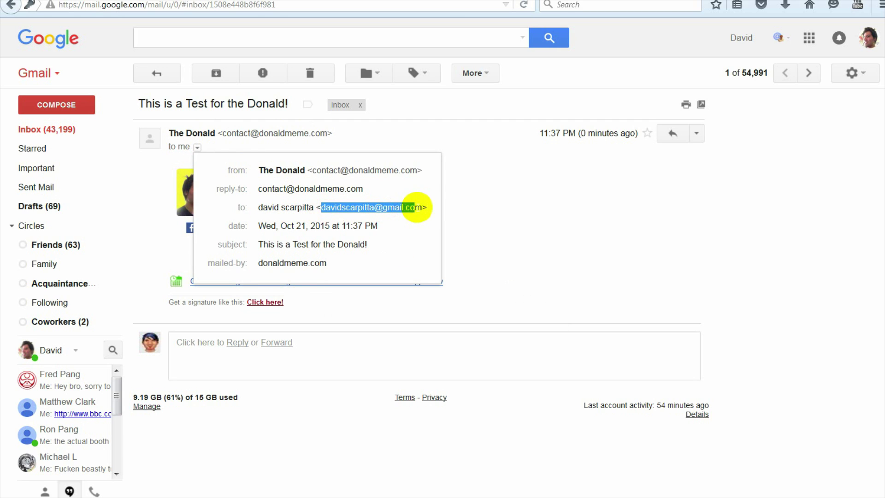
{"action": "left_click", "coordinate": [486, 209]}
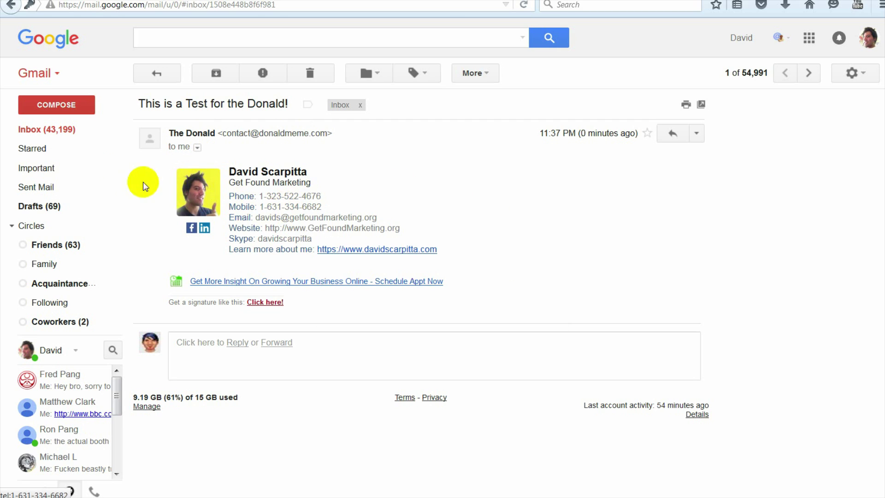
{"action": "mouse_move", "coordinate": [110, 173]}
{"action": "left_click", "coordinate": [70, 103]}
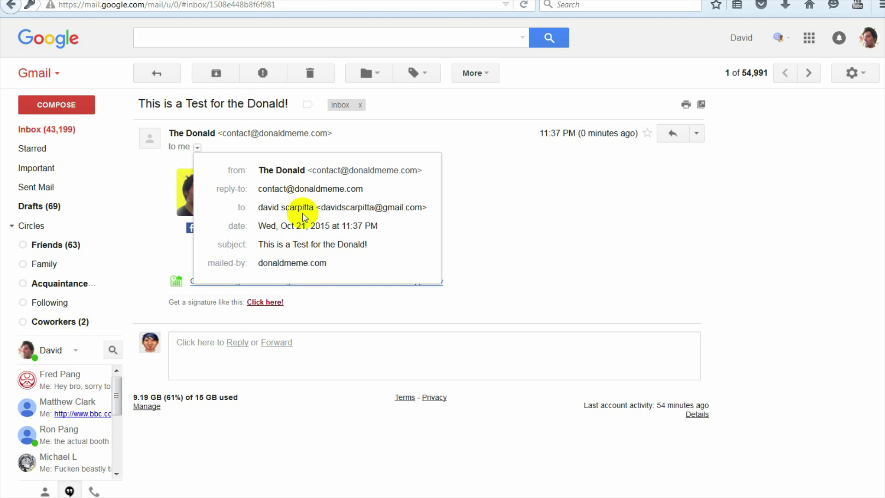
{"action": "left_click_drag", "start_coordinate": [321, 207], "coordinate": [420, 208]}
{"action": "left_click", "coordinate": [484, 207]}
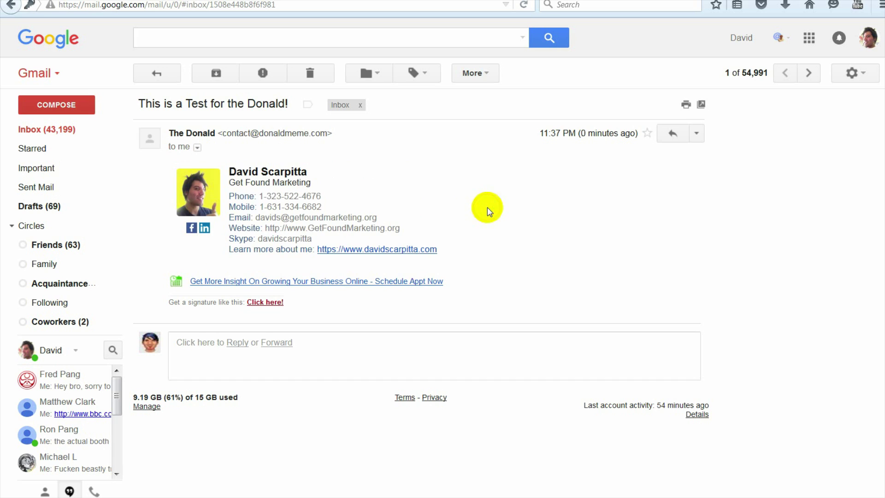
Step: Start a new message addressed to a contact picked from autocomplete
{"action": "mouse_move", "coordinate": [110, 173]}
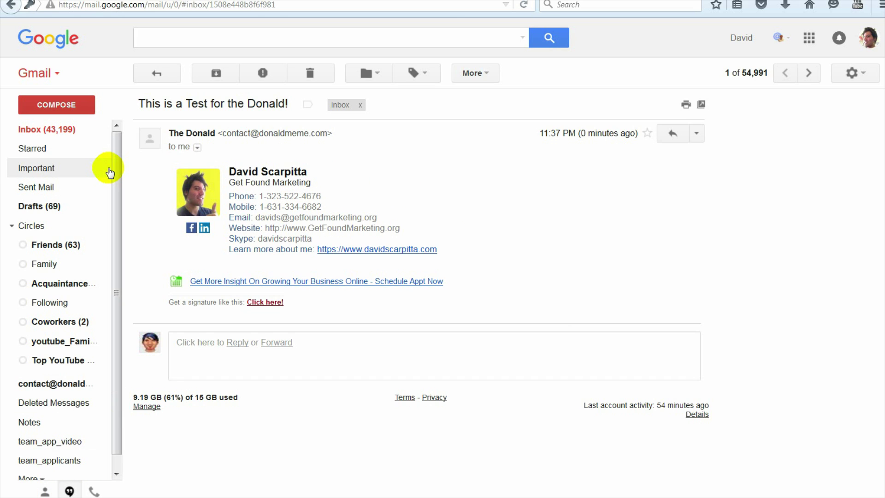
{"action": "left_click", "coordinate": [71, 103]}
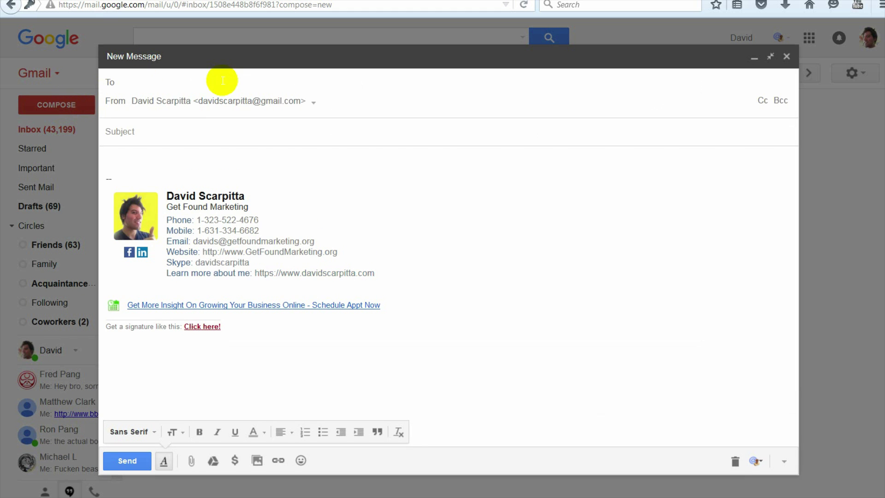
{"action": "type", "text": "dav"}
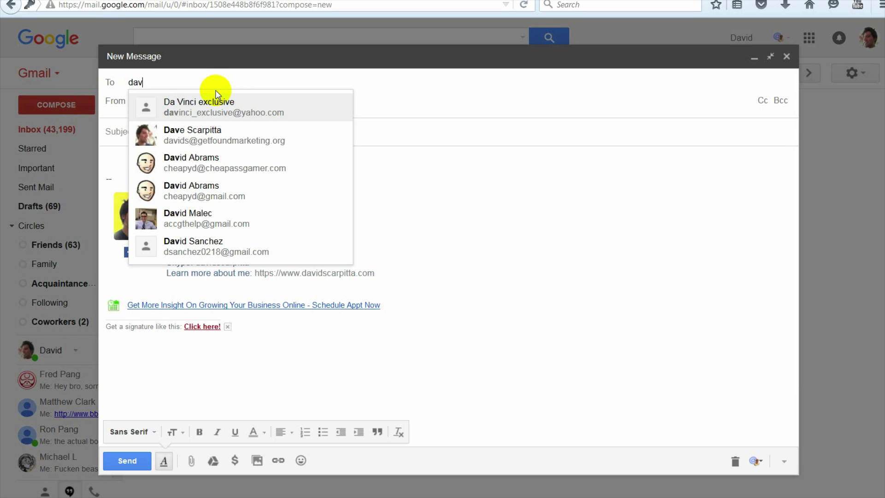
{"action": "key", "text": "Down"}
{"action": "key", "text": "Return"}
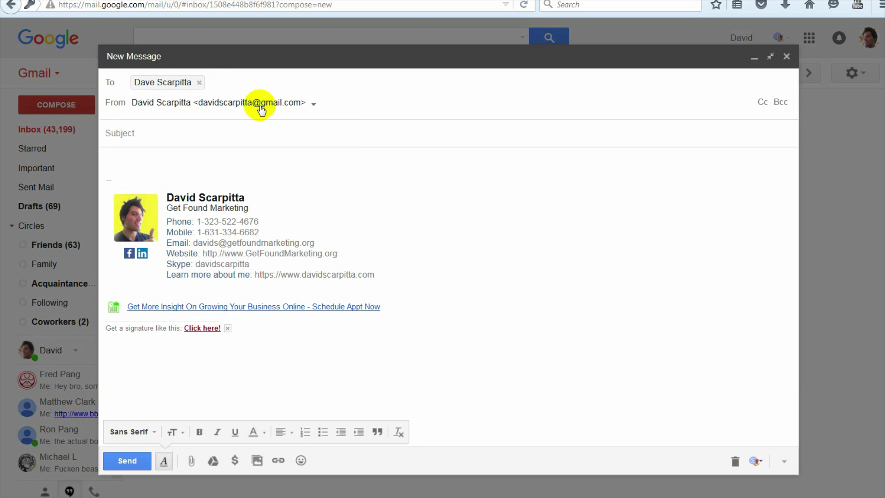
Step: Set the sender to the donaldmeme.com address and close the message as a draft
{"action": "left_click", "coordinate": [265, 106]}
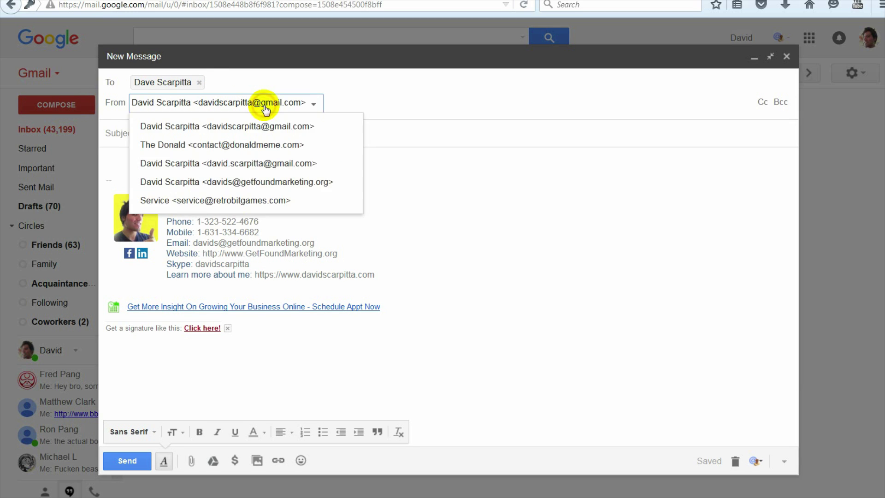
{"action": "left_click", "coordinate": [250, 146]}
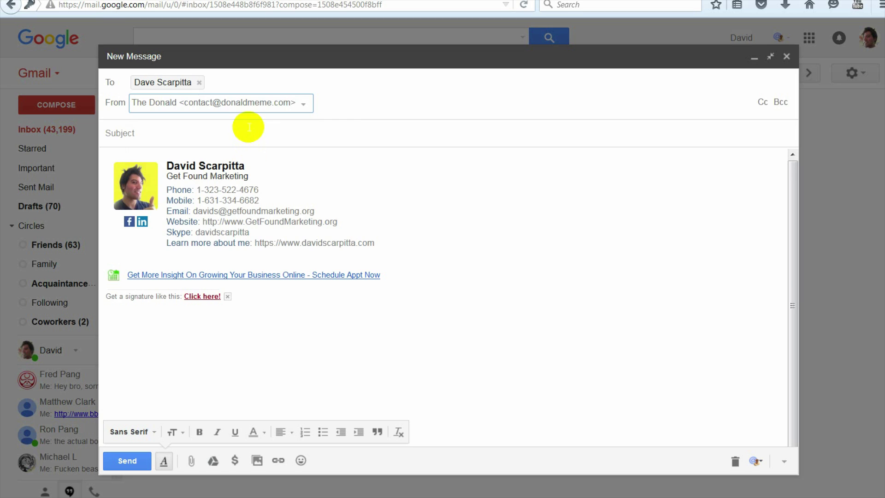
{"action": "left_click", "coordinate": [249, 134]}
{"action": "left_click", "coordinate": [208, 82]}
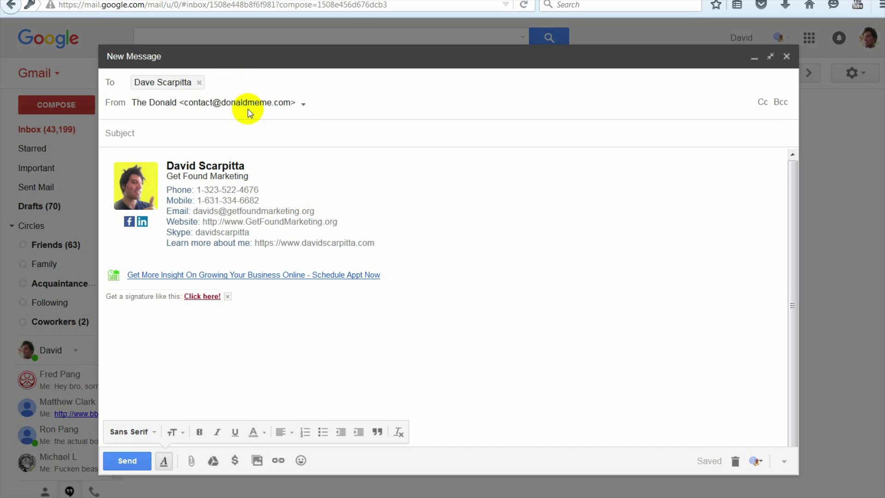
{"action": "mouse_move", "coordinate": [201, 88]}
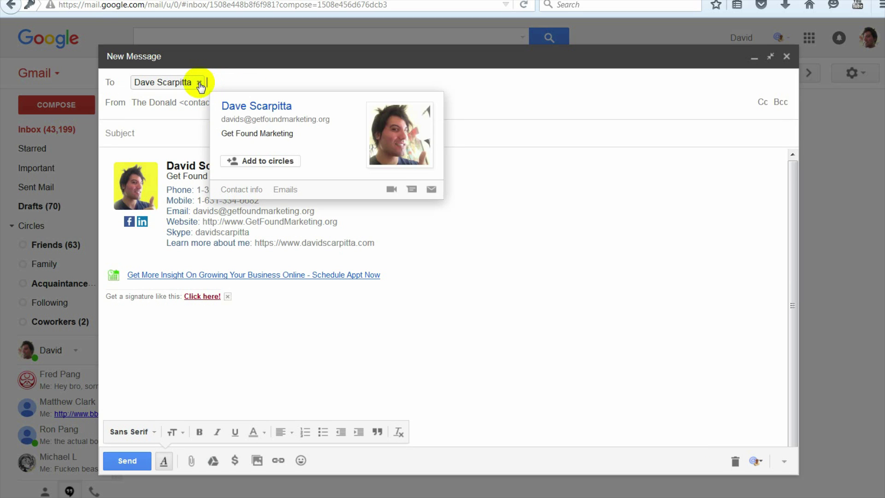
{"action": "left_click", "coordinate": [174, 132]}
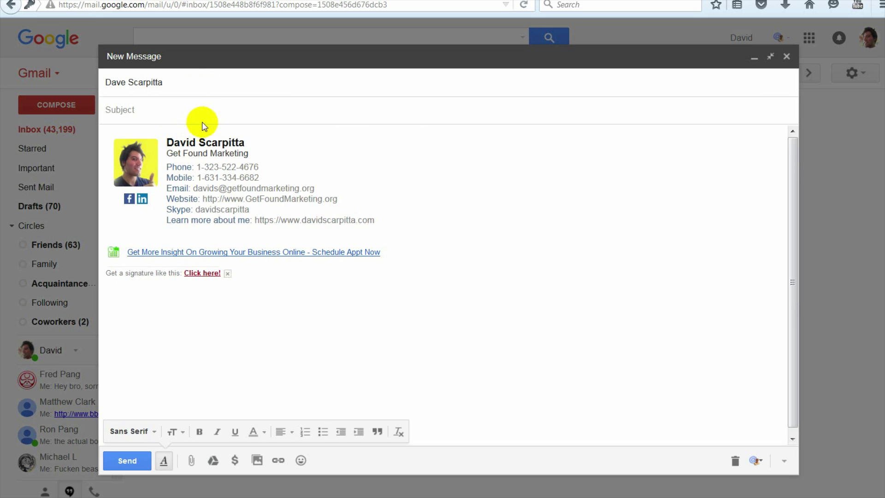
{"action": "left_click", "coordinate": [212, 87]}
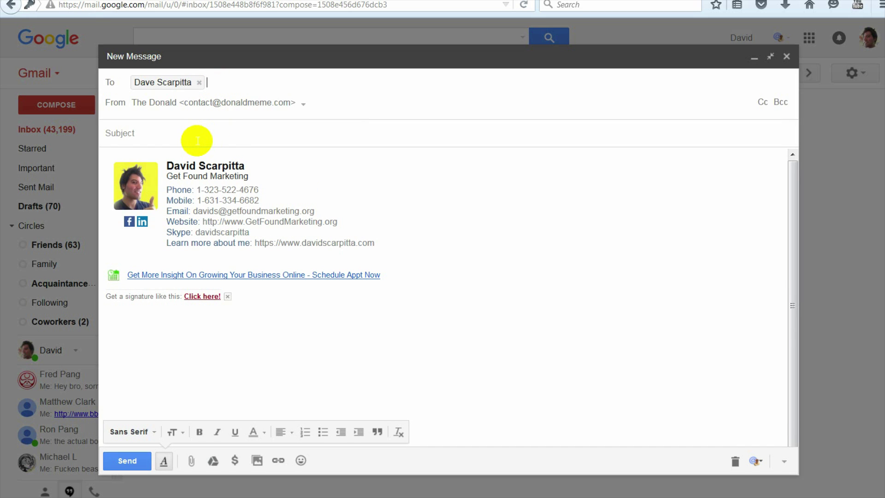
{"action": "left_click", "coordinate": [786, 56]}
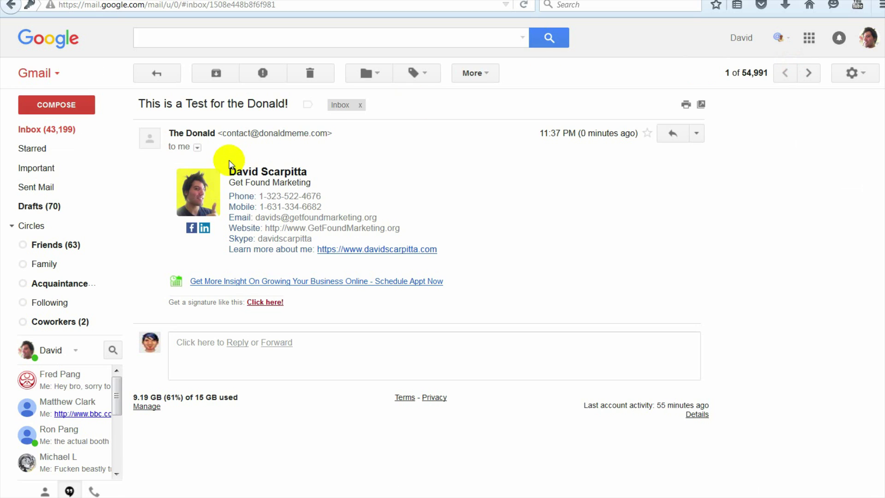
Step: Re-check the test message's sender details, discarding a blank new message
{"action": "left_click_drag", "start_coordinate": [223, 134], "coordinate": [302, 136]}
{"action": "left_click", "coordinate": [197, 148]}
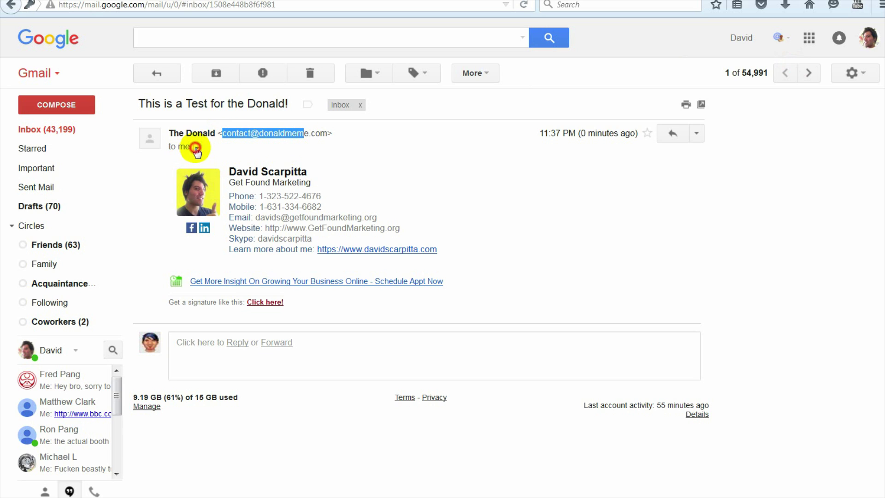
{"action": "left_click", "coordinate": [233, 142]}
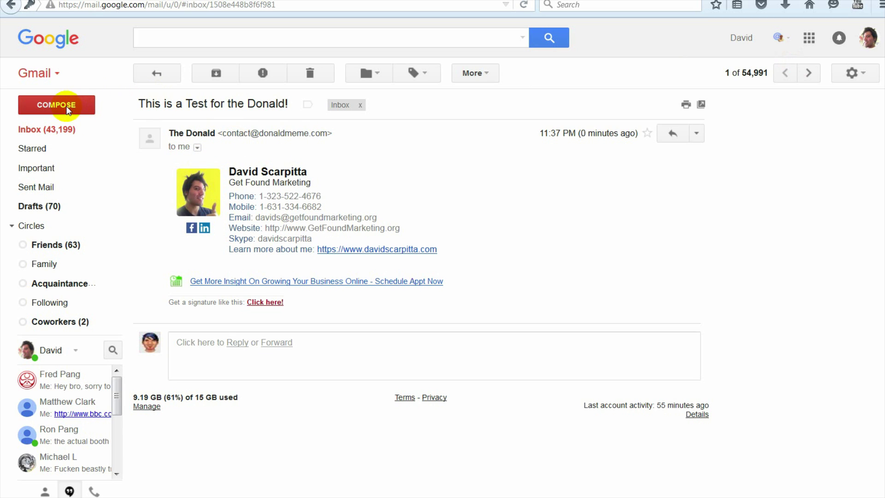
{"action": "left_click", "coordinate": [46, 103]}
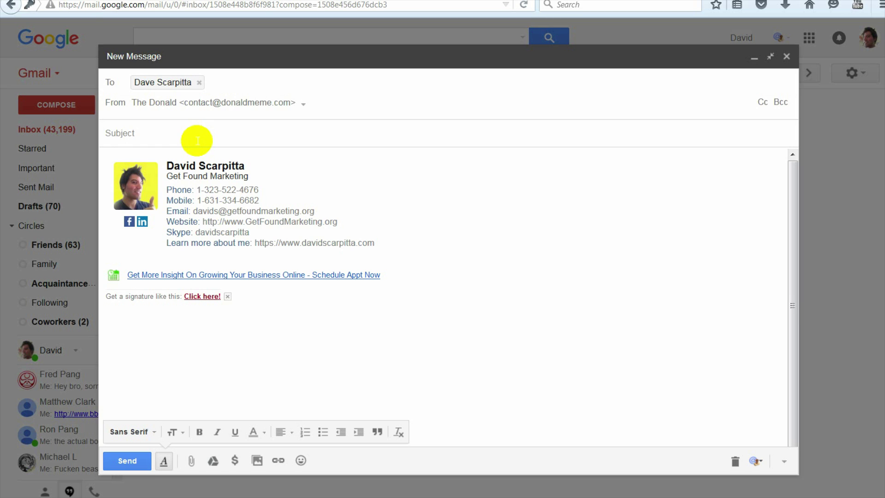
{"action": "left_click", "coordinate": [786, 56]}
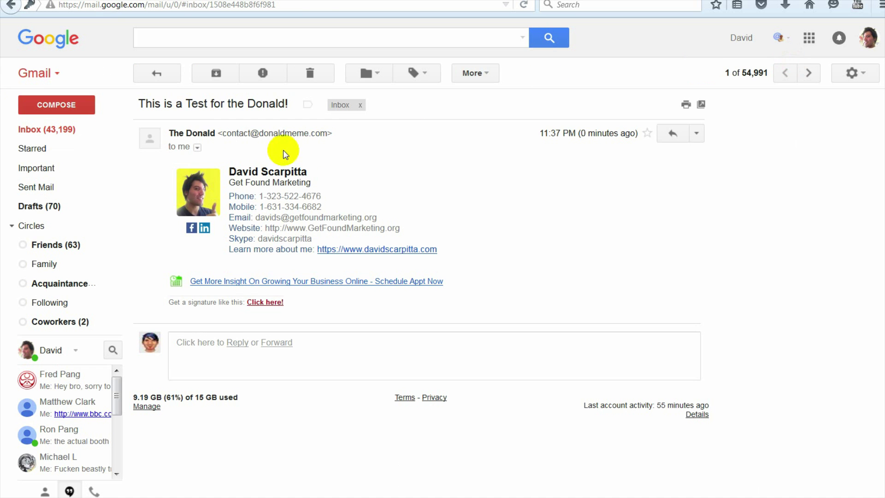
{"action": "left_click_drag", "start_coordinate": [223, 132], "coordinate": [306, 134]}
{"action": "left_click", "coordinate": [196, 147]}
{"action": "left_click", "coordinate": [233, 138]}
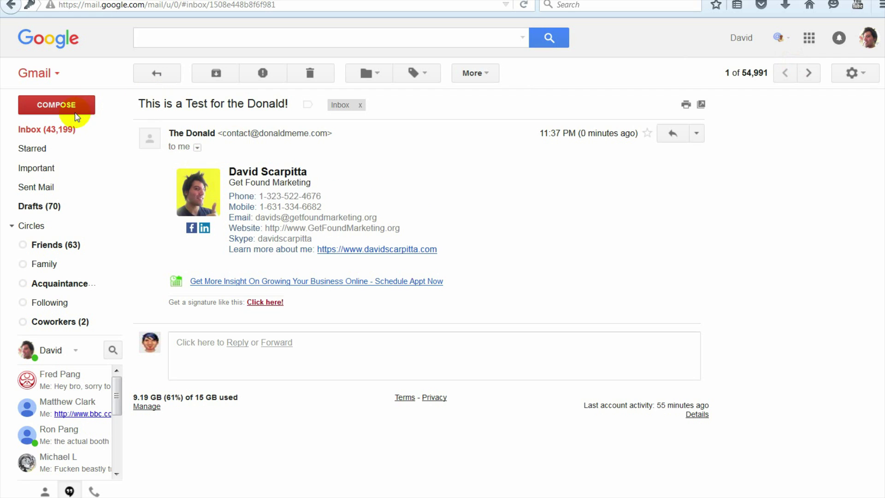
Step: Start a reply to the test message from The Donald
{"action": "left_click", "coordinate": [664, 139]}
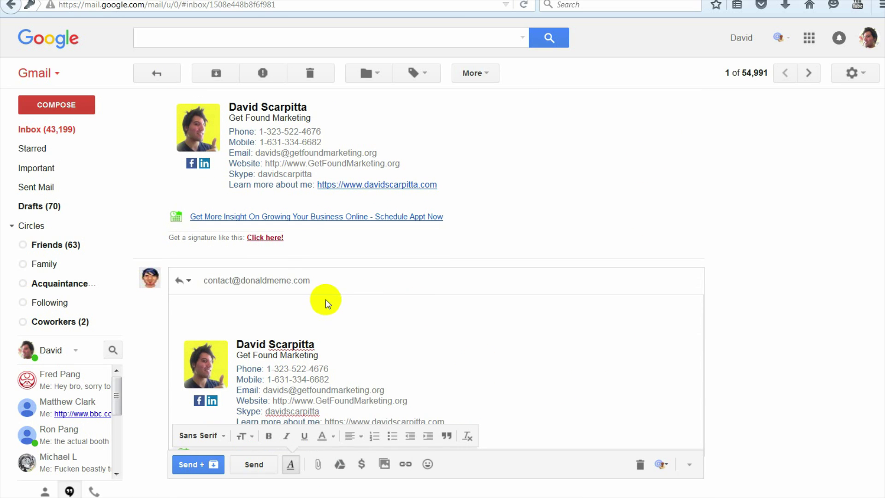
{"action": "left_click", "coordinate": [219, 282]}
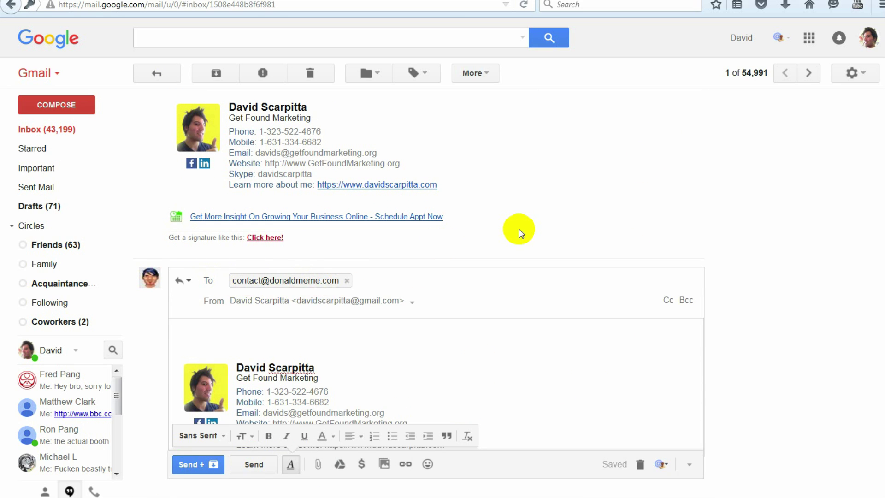
{"action": "scroll", "coordinate": [517, 230], "scroll_direction": "up", "scroll_amount": 2}
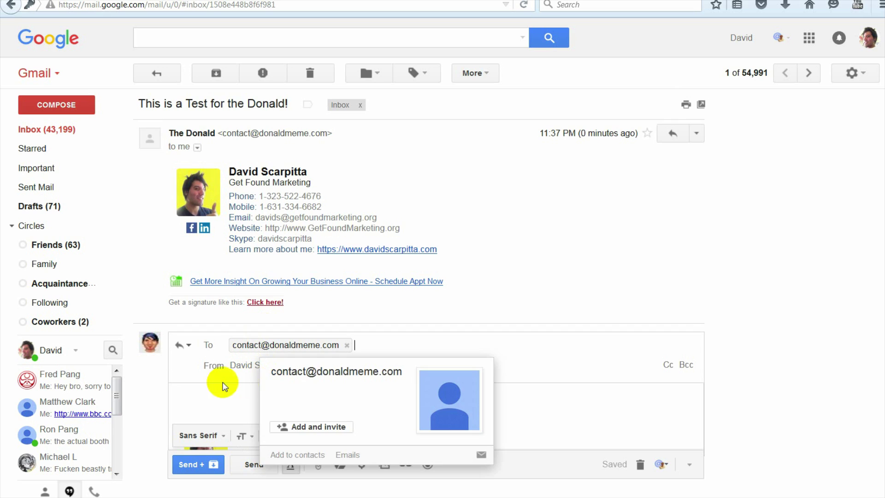
{"action": "scroll", "coordinate": [211, 351], "scroll_direction": "down", "scroll_amount": 1}
{"action": "scroll", "coordinate": [264, 345], "scroll_direction": "down", "scroll_amount": 2}
{"action": "mouse_move", "coordinate": [445, 393]}
{"action": "left_mouse_down"}
{"action": "mouse_move", "coordinate": [393, 387]}
{"action": "mouse_move", "coordinate": [390, 352]}
{"action": "left_mouse_up"}
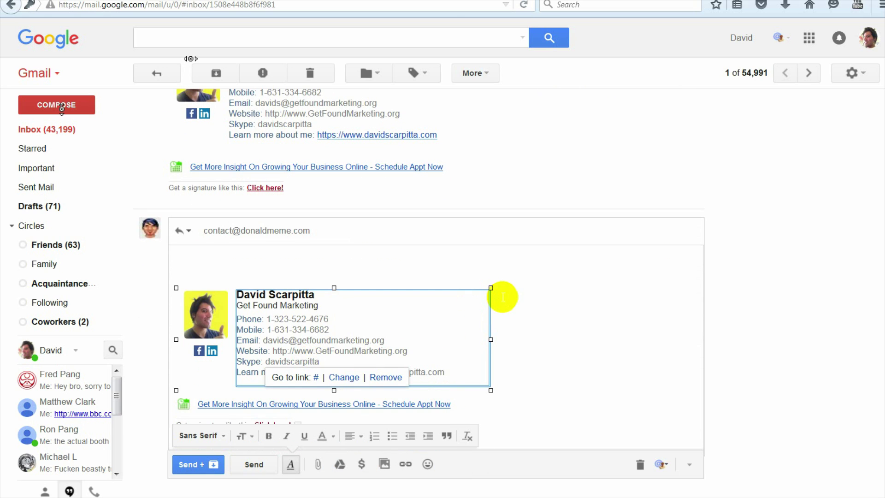
{"action": "left_click", "coordinate": [552, 283]}
{"action": "scroll", "coordinate": [306, 263], "scroll_direction": "up", "scroll_amount": 2}
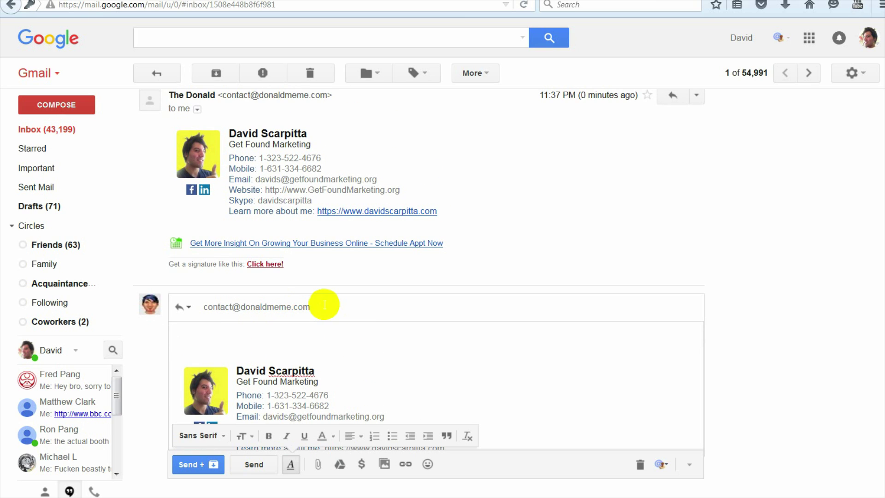
Step: Inspect the reply's To and From fields, then return to the inbox
{"action": "left_click", "coordinate": [324, 304]}
{"action": "mouse_move", "coordinate": [325, 312]}
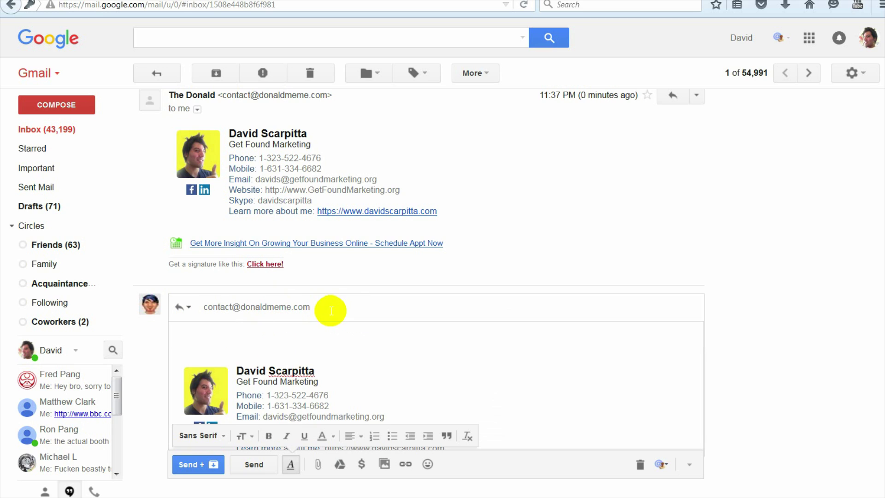
{"action": "left_click", "coordinate": [197, 342]}
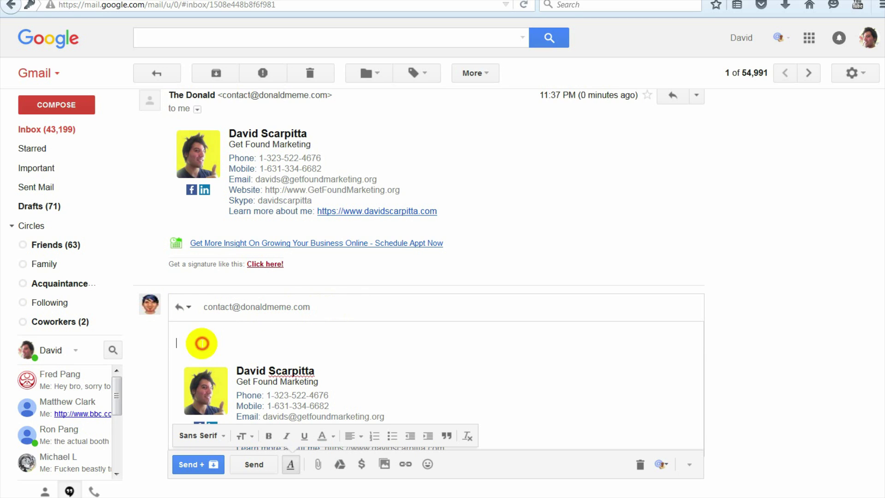
{"action": "left_click", "coordinate": [325, 304]}
{"action": "mouse_move", "coordinate": [325, 312]}
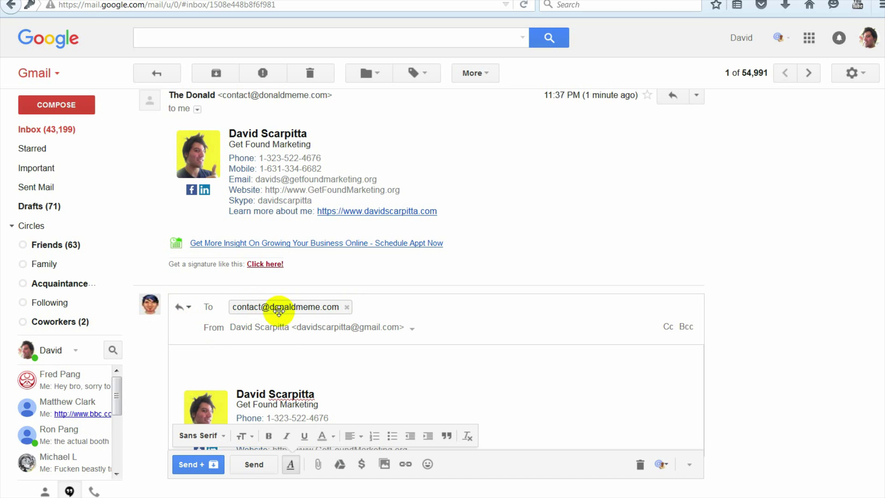
{"action": "left_click", "coordinate": [260, 346]}
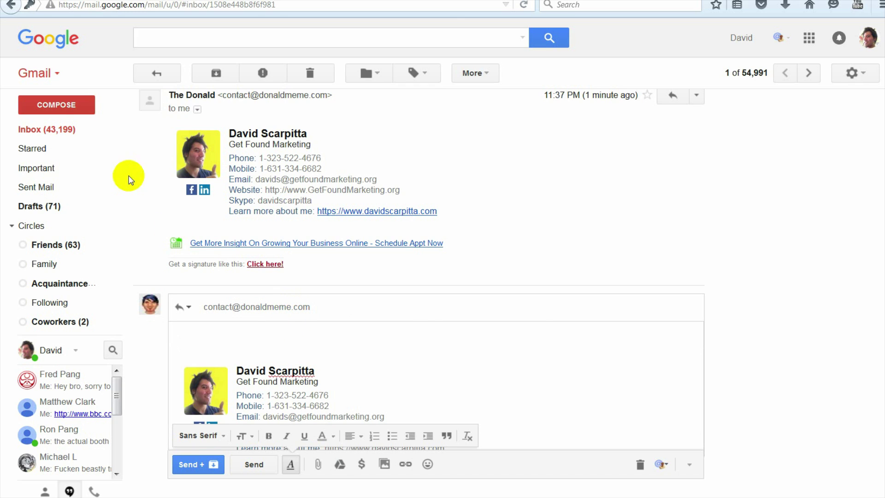
{"action": "left_click", "coordinate": [55, 131]}
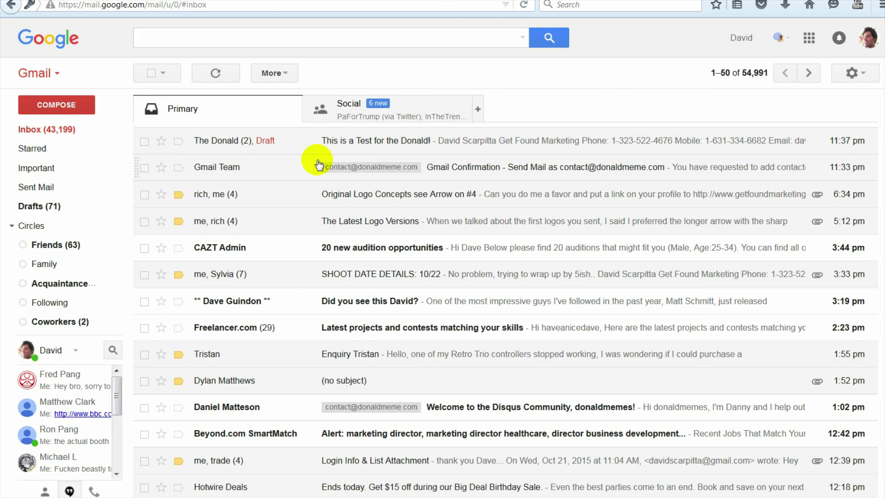
Step: Trash The Donald test conversation and open Gmail's full Settings page
{"action": "left_click", "coordinate": [144, 142]}
{"action": "left_click", "coordinate": [308, 73]}
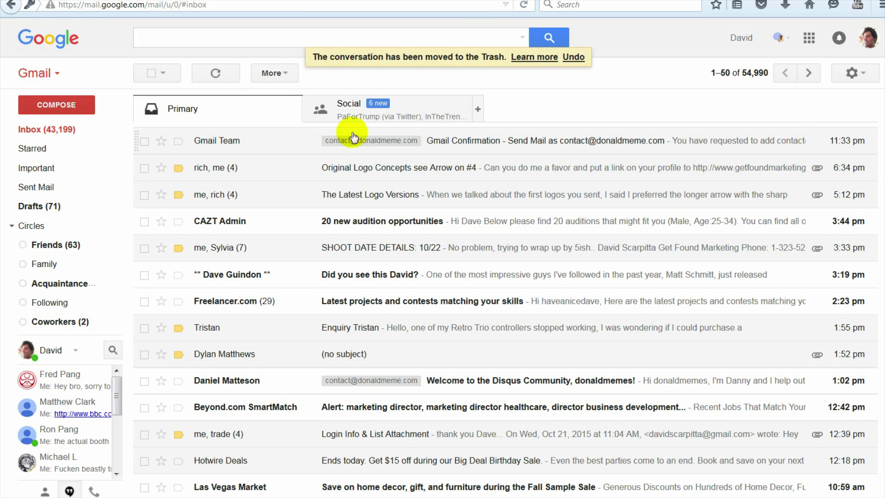
{"action": "left_click", "coordinate": [863, 77]}
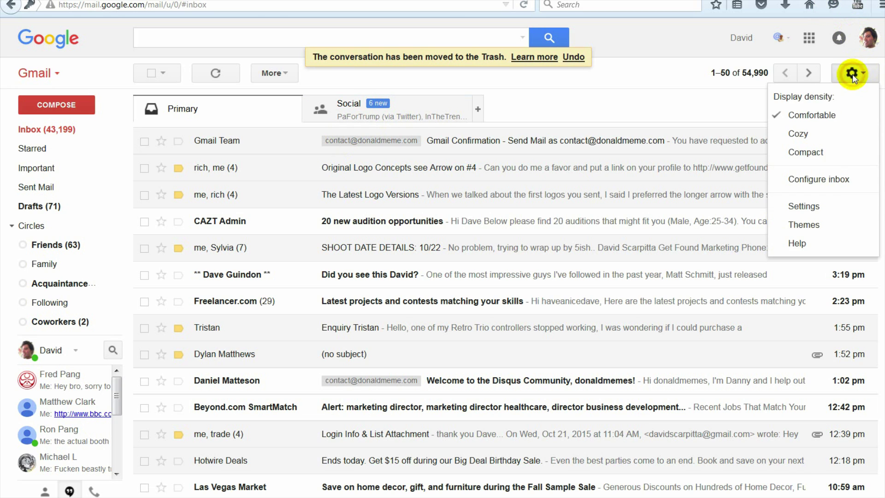
{"action": "left_click", "coordinate": [805, 209]}
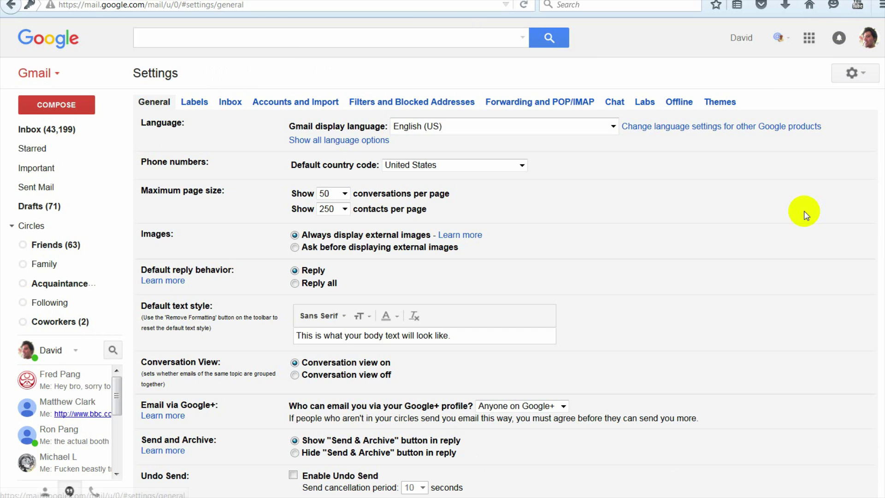
Step: Review the donaldmeme.com Send mail as entry and its Reply-to address under Accounts and Import
{"action": "left_click", "coordinate": [267, 98]}
{"action": "scroll", "coordinate": [431, 361], "scroll_direction": "down", "scroll_amount": 3}
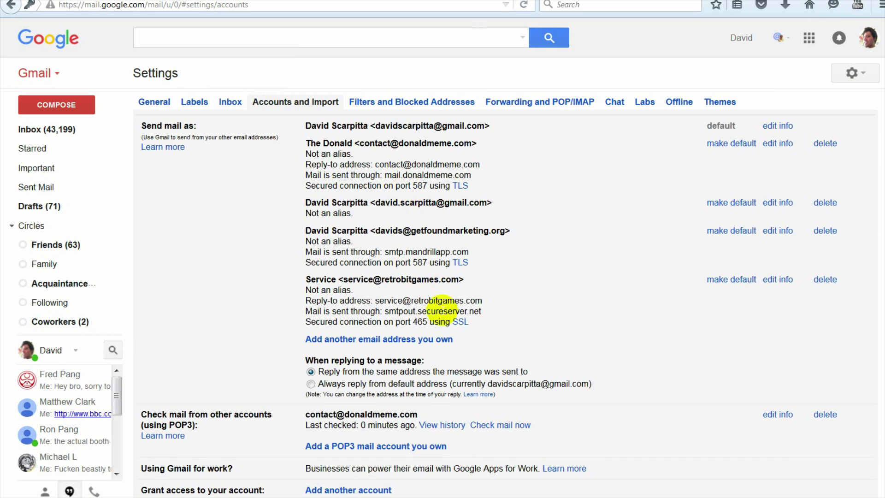
{"action": "left_click_drag", "start_coordinate": [360, 144], "coordinate": [474, 143]}
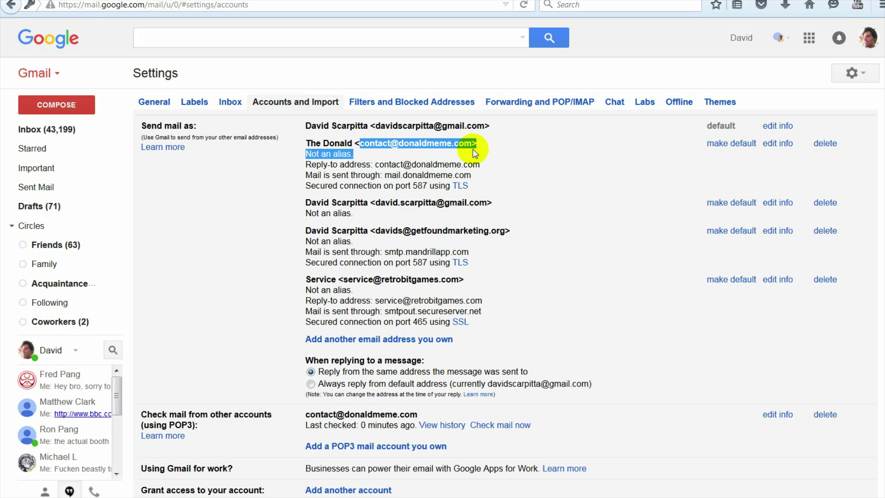
{"action": "left_click", "coordinate": [389, 166]}
{"action": "left_click_drag", "start_coordinate": [377, 164], "coordinate": [468, 164]}
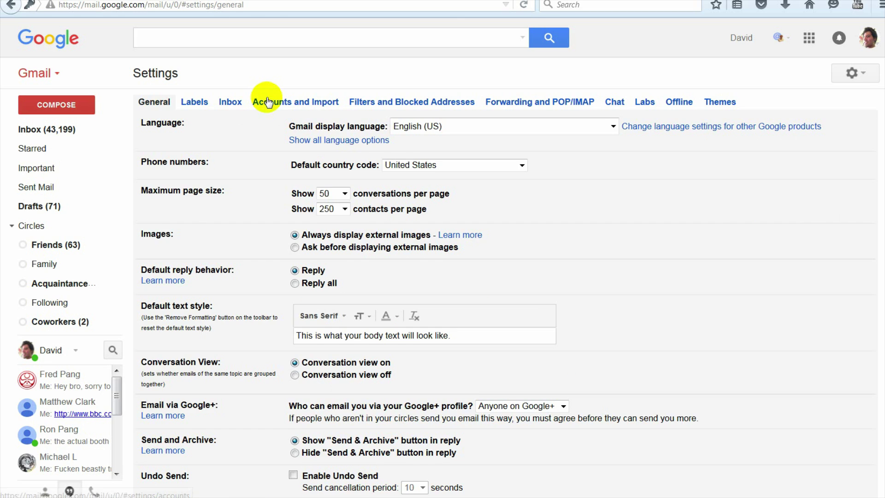
{"action": "left_click", "coordinate": [292, 100]}
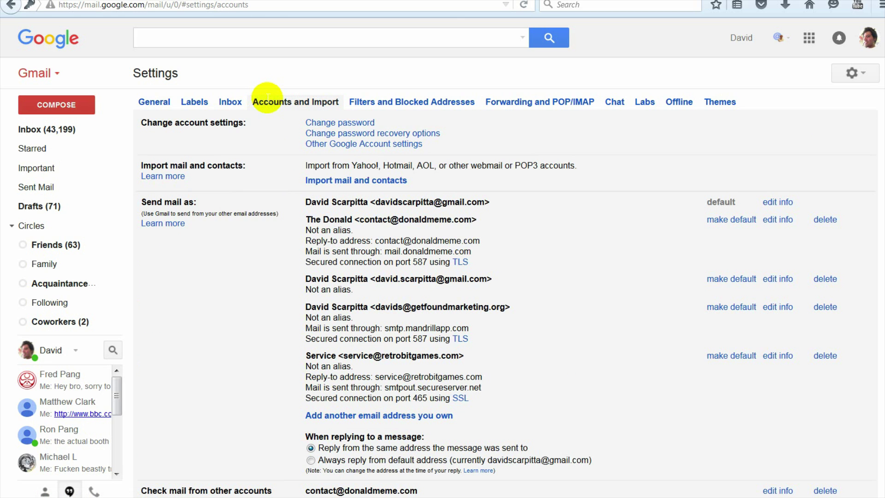
{"action": "scroll", "coordinate": [408, 208], "scroll_direction": "down", "scroll_amount": 3}
{"action": "left_click_drag", "start_coordinate": [360, 146], "coordinate": [467, 165]}
{"action": "left_click", "coordinate": [367, 170]}
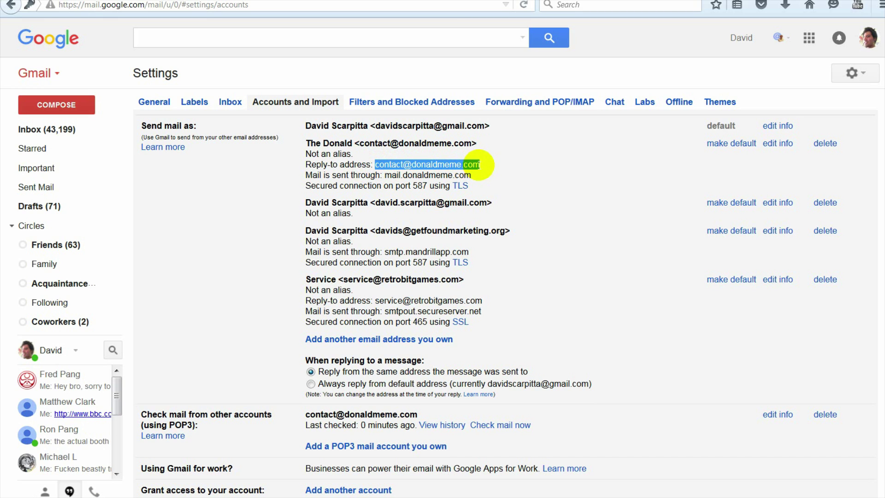
Step: Check the mail.donaldmeme.com server details and the donaldmeme.com POP3 account entry
{"action": "left_click_drag", "start_coordinate": [474, 176], "coordinate": [385, 175]}
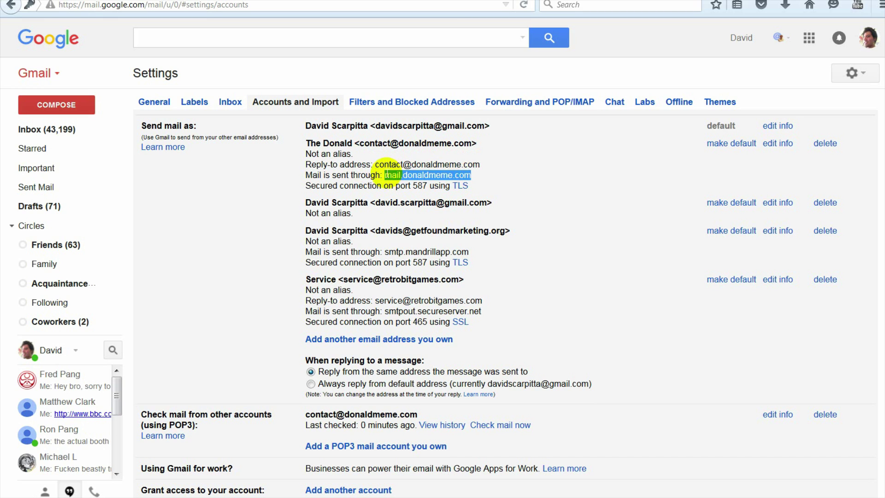
{"action": "left_click", "coordinate": [567, 217]}
{"action": "scroll", "coordinate": [568, 217], "scroll_direction": "down", "scroll_amount": 1}
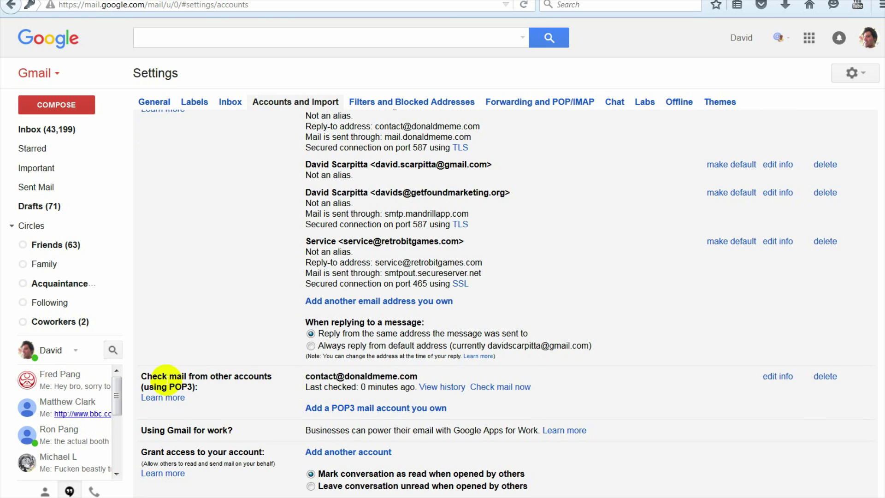
{"action": "left_click_drag", "start_coordinate": [305, 376], "coordinate": [418, 376]}
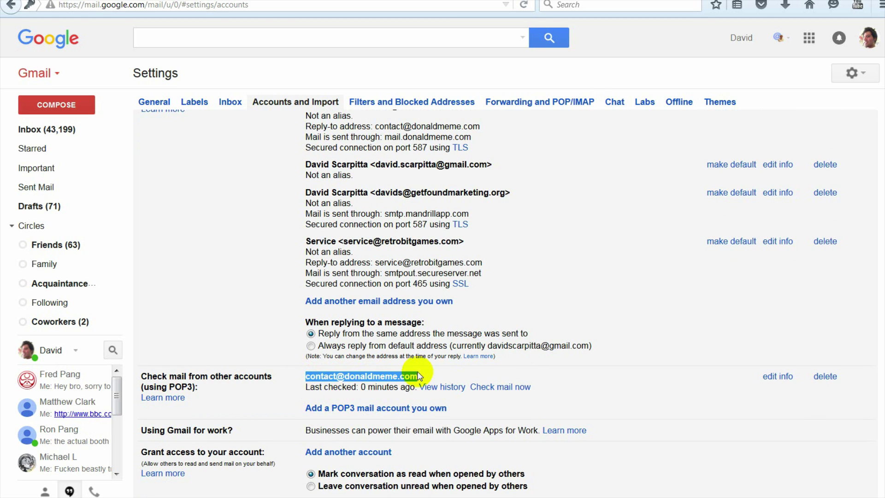
{"action": "left_click", "coordinate": [445, 370]}
{"action": "scroll", "coordinate": [445, 373], "scroll_direction": "down", "scroll_amount": 1}
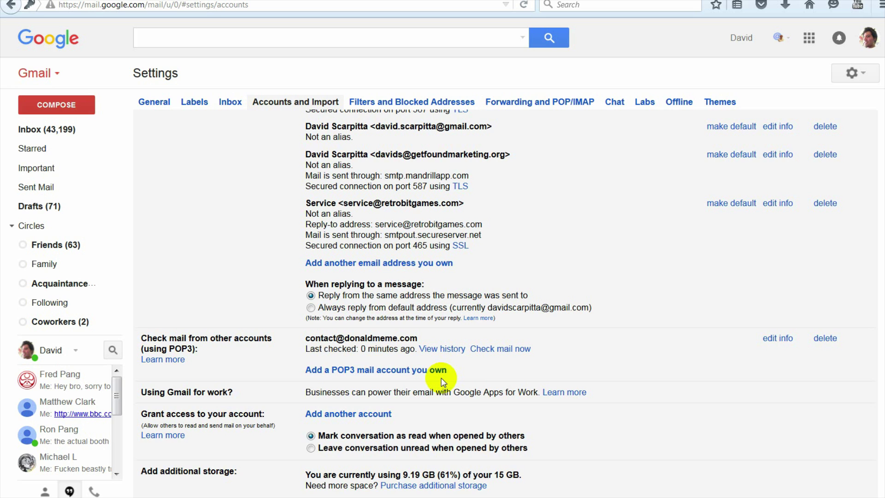
{"action": "scroll", "coordinate": [442, 369], "scroll_direction": "down", "scroll_amount": 1}
{"action": "scroll", "coordinate": [443, 414], "scroll_direction": "up", "scroll_amount": 3}
{"action": "scroll", "coordinate": [444, 382], "scroll_direction": "up", "scroll_amount": 1}
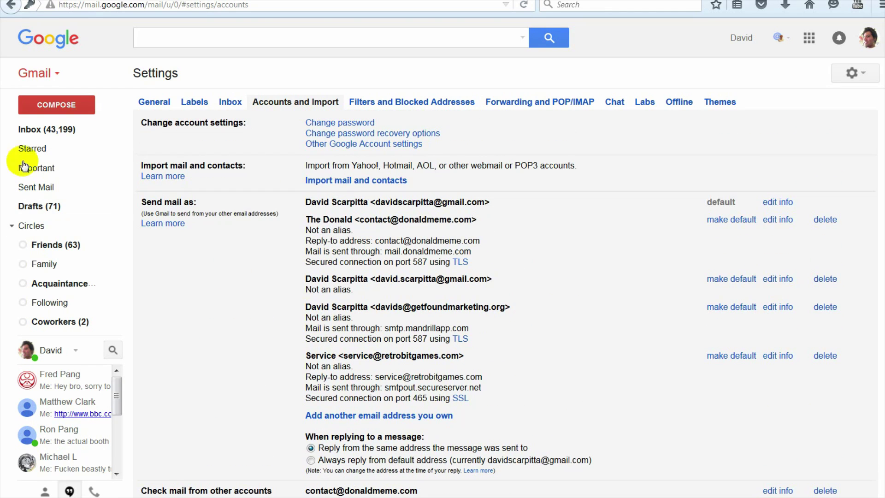
Step: Leave Accounts and Import settings and go back to the Inbox
{"action": "left_click", "coordinate": [30, 132]}
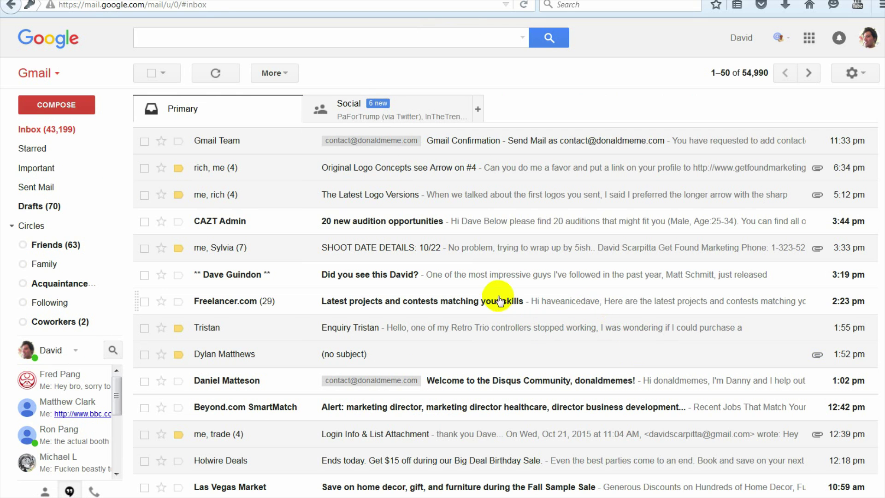